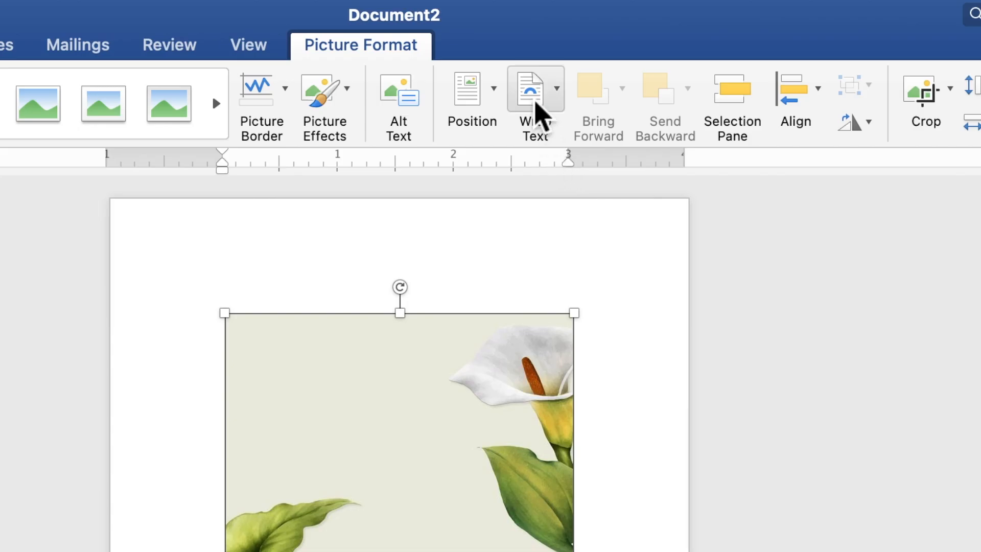
- Set the flower picture behind text, then move and enlarge it to about 7.16" high by 5.12" wide, covering the whole page
left_click(570, 38)
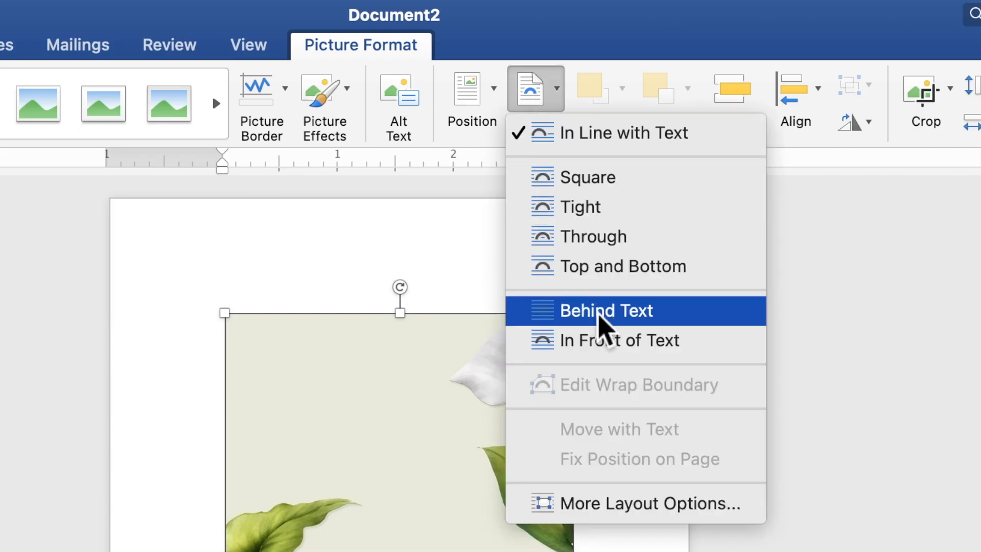
left_click(605, 315)
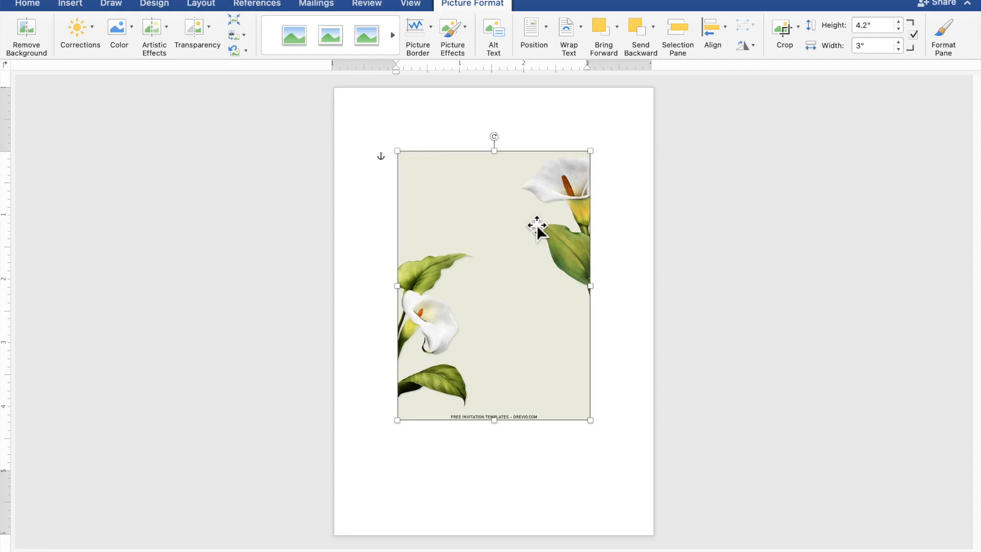
left_click_drag(511, 242, 449, 179)
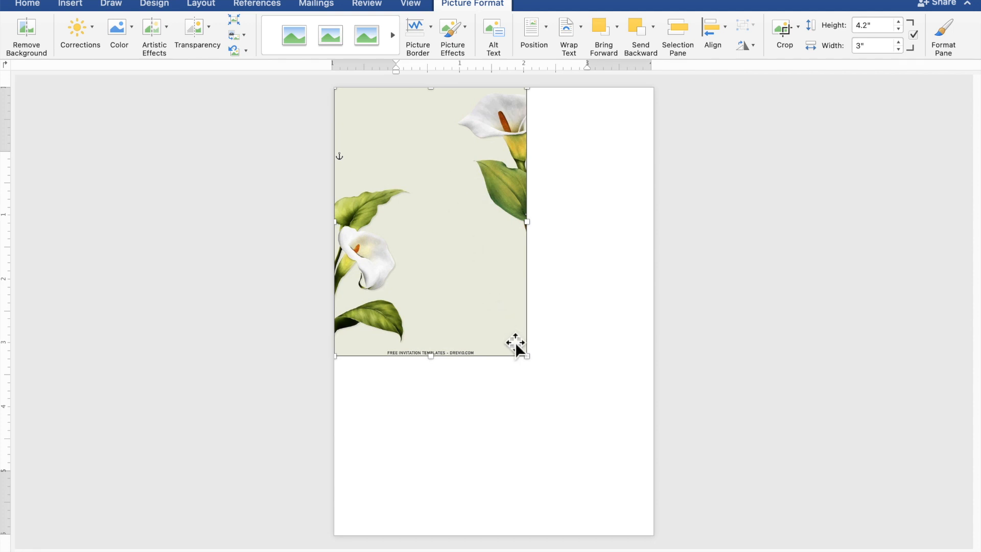
left_click_drag(534, 365, 659, 549)
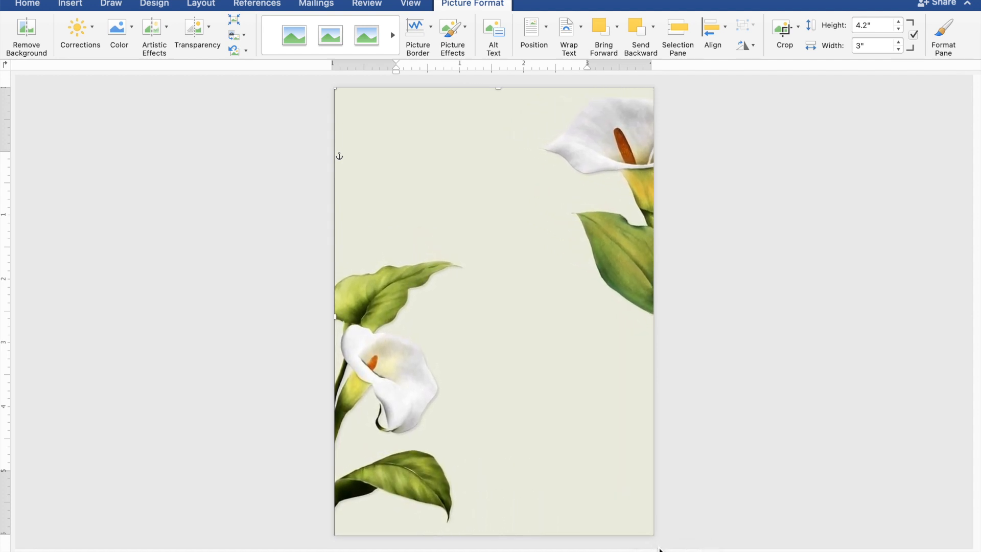
left_click_drag(605, 404, 602, 406)
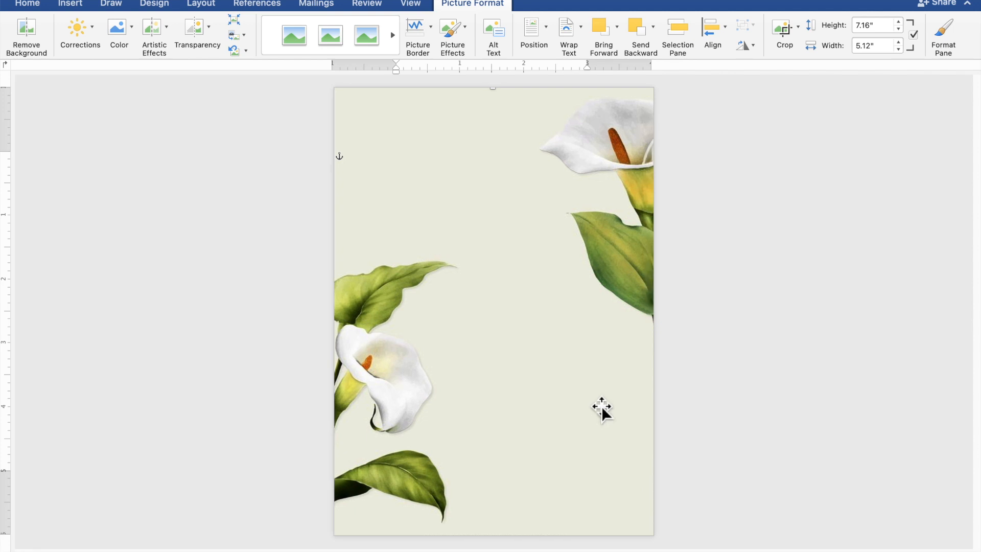
left_click(833, 414)
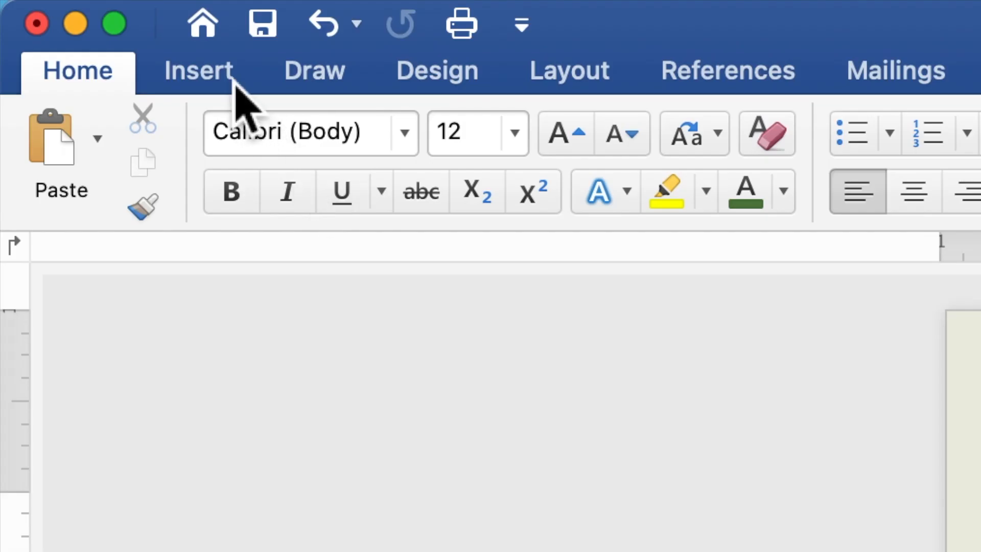
- Draw a rectangle about 1.14" high and 3.59" wide near the page's upper edge, beside the upper flower
left_click(235, 84)
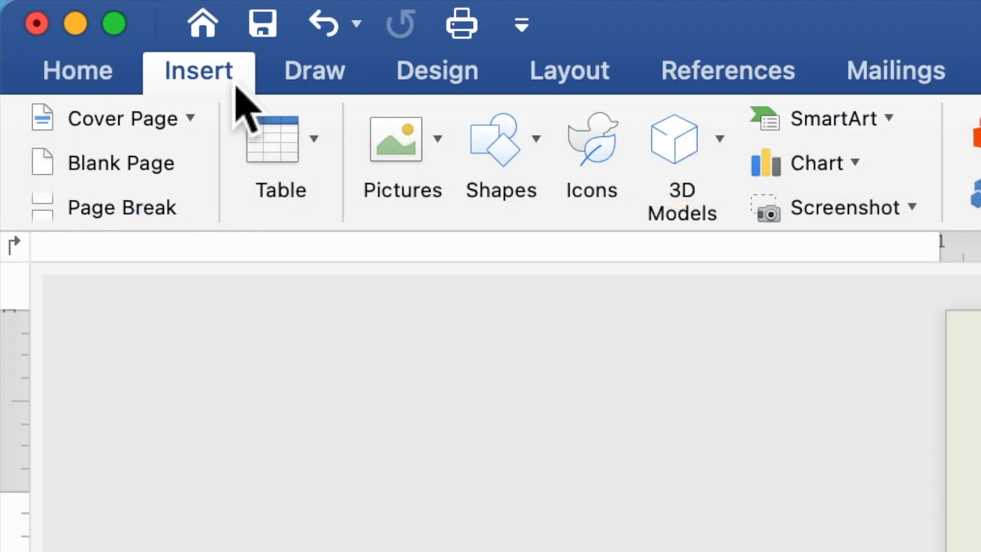
left_click(498, 153)
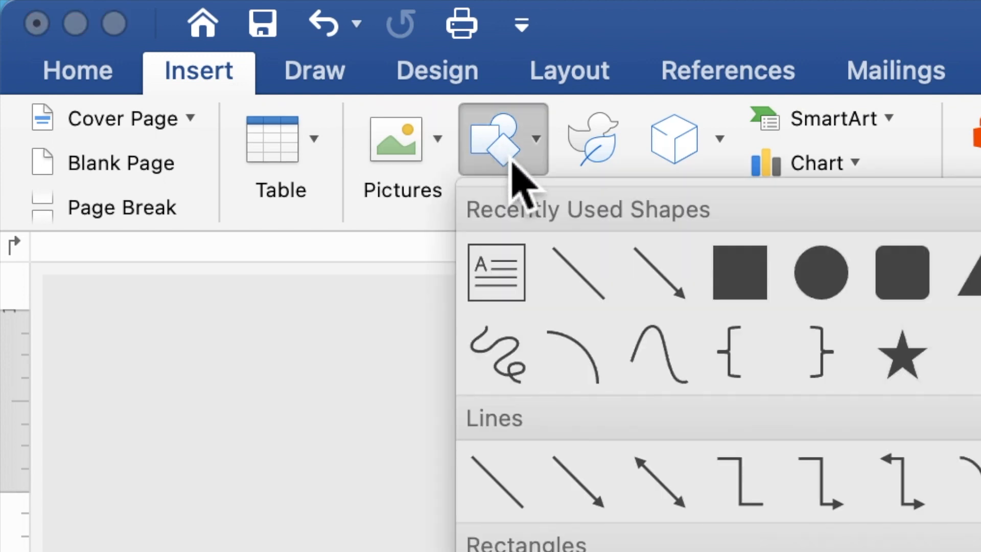
left_click(735, 273)
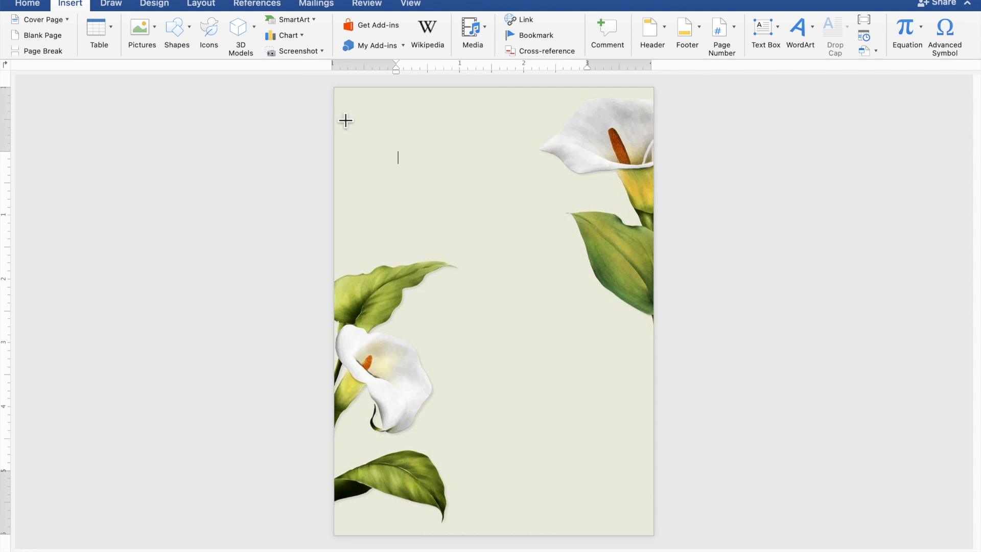
mouse_move(336, 113)
left_mouse_down()
mouse_move(365, 134)
mouse_move(473, 171)
mouse_move(574, 192)
left_mouse_up()
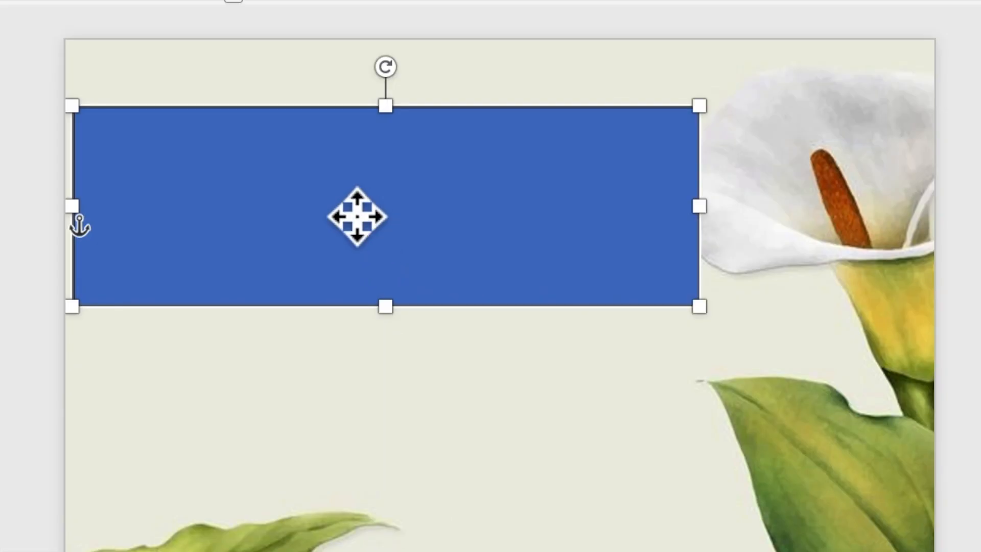
- Add the text "TOGETHER WITH THEIR FAMILIES" inside the blue rectangle
right_click(441, 154)
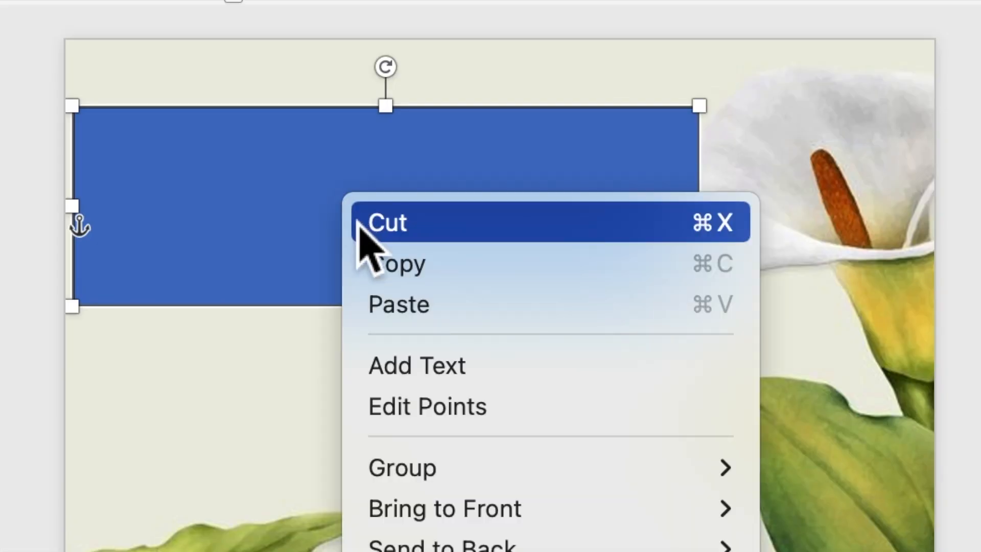
left_click(417, 372)
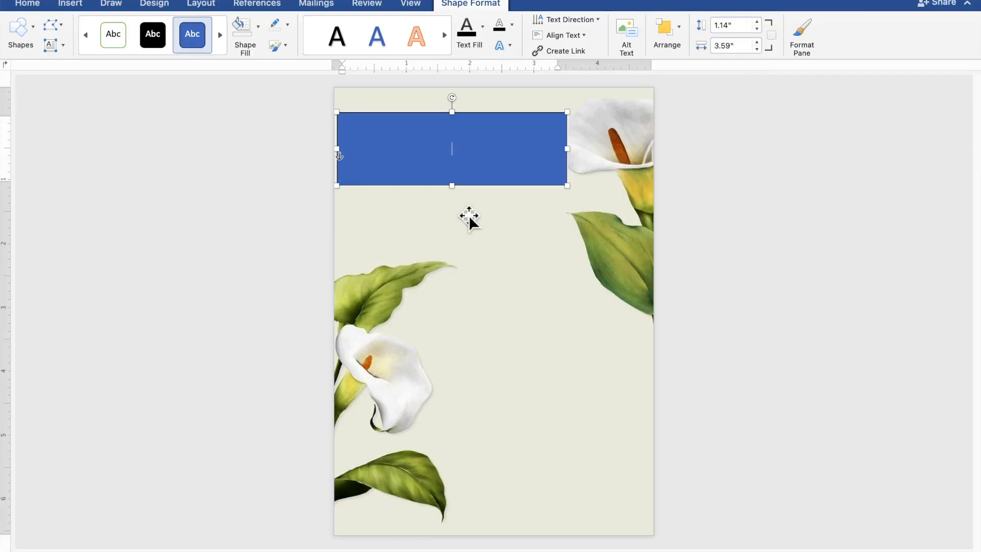
scroll(468, 216, "up", 5)
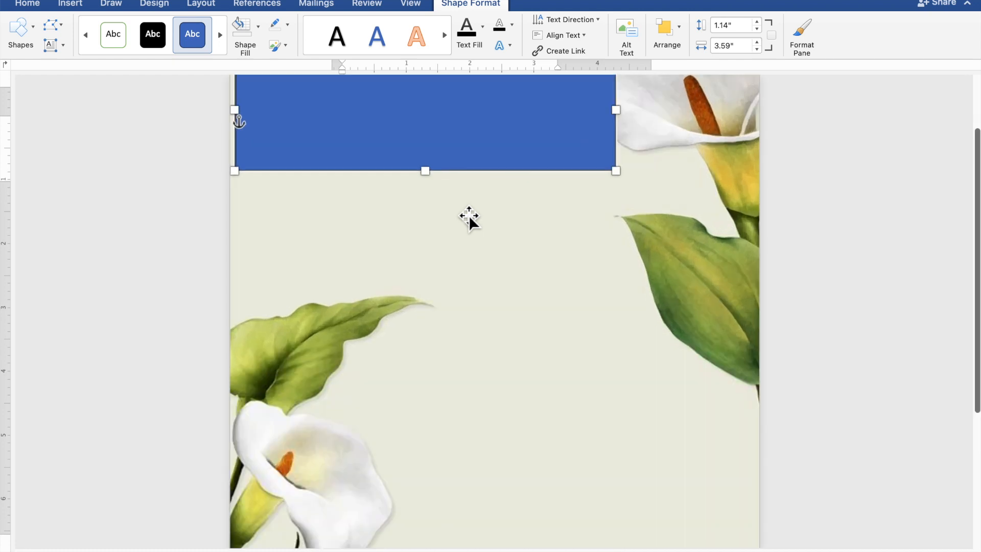
scroll(468, 215, "up", 5)
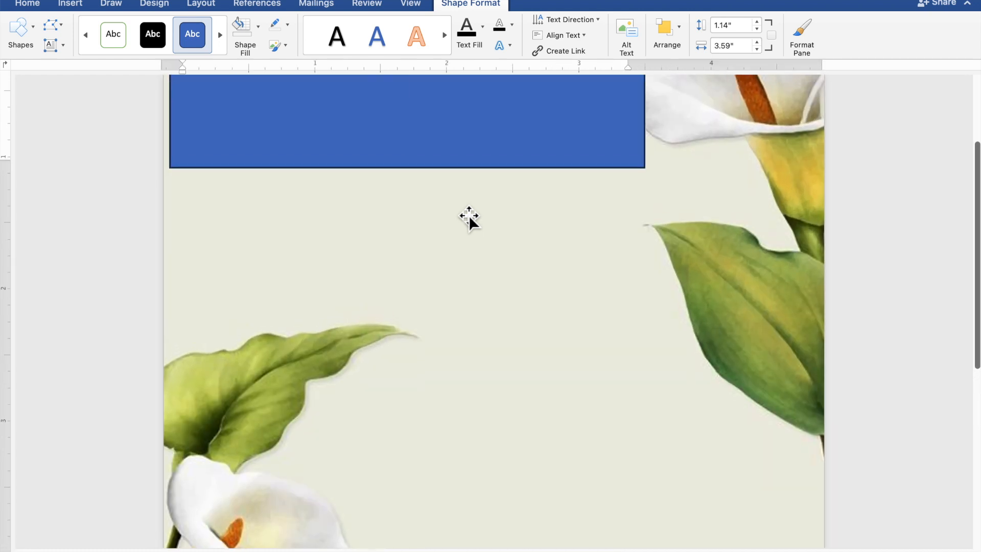
scroll(463, 213, "up", 1)
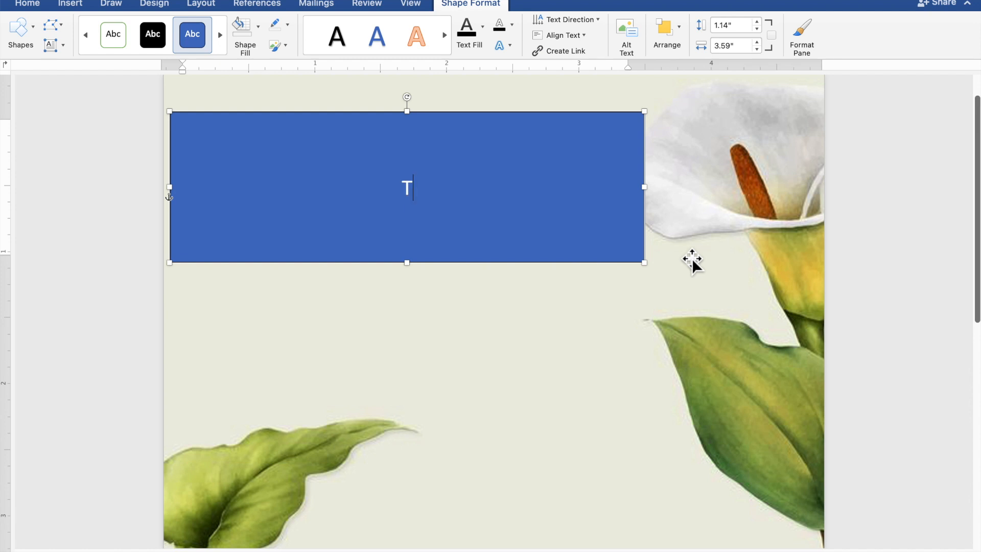
type("ET")
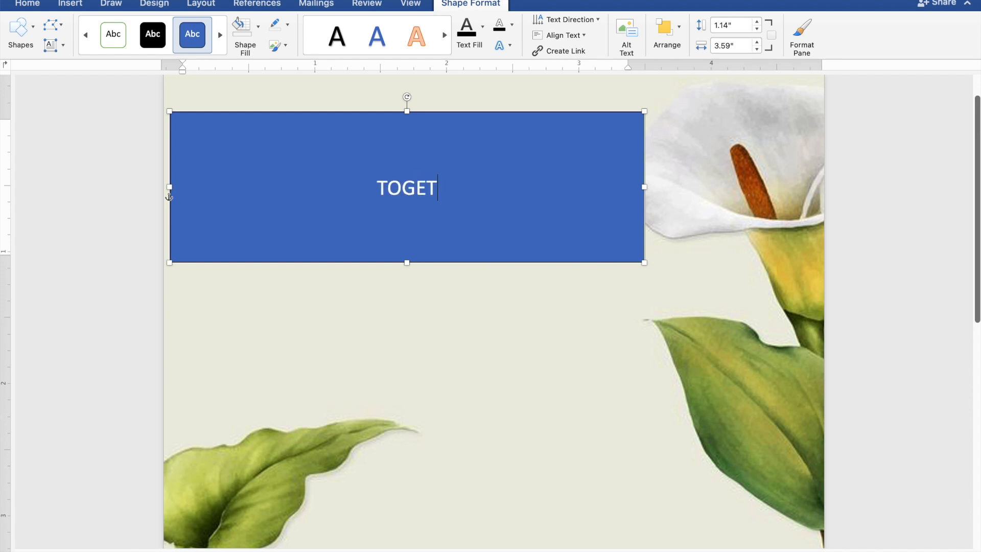
type("HER ")
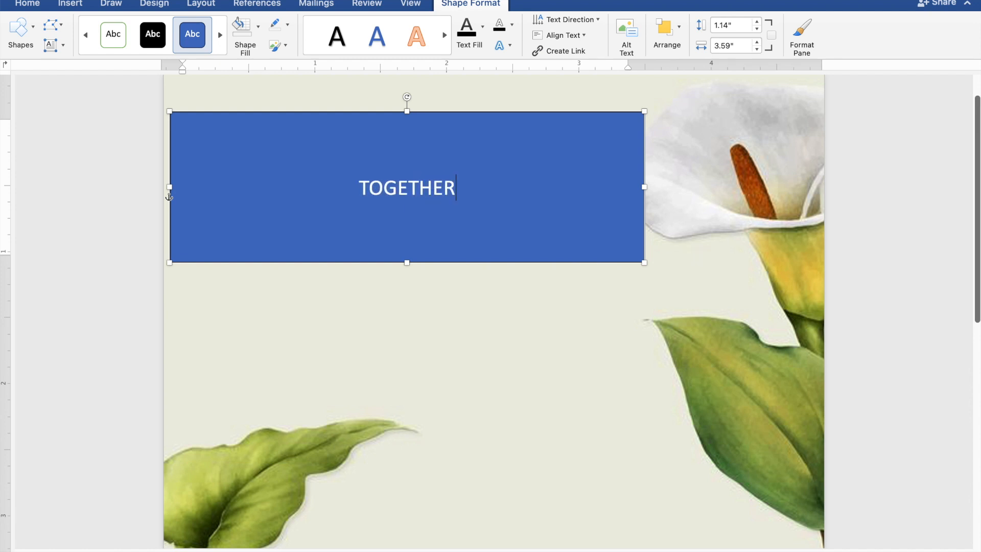
type("WITH")
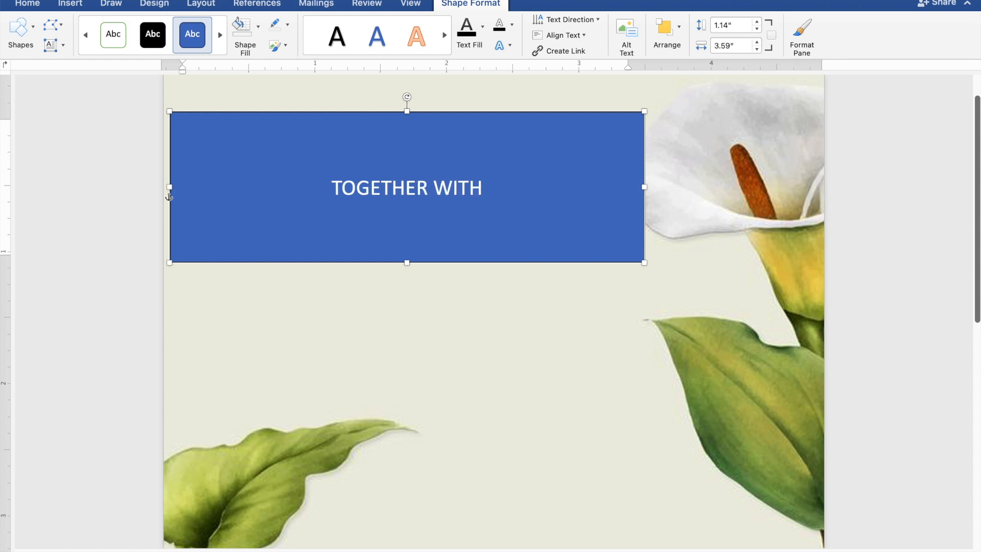
type(" TH")
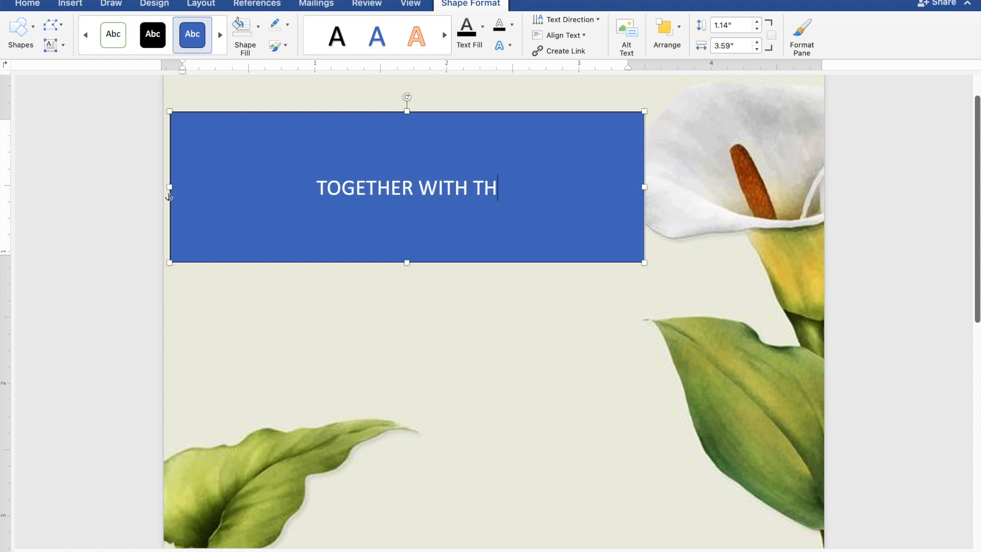
type("EIR FAMILIES")
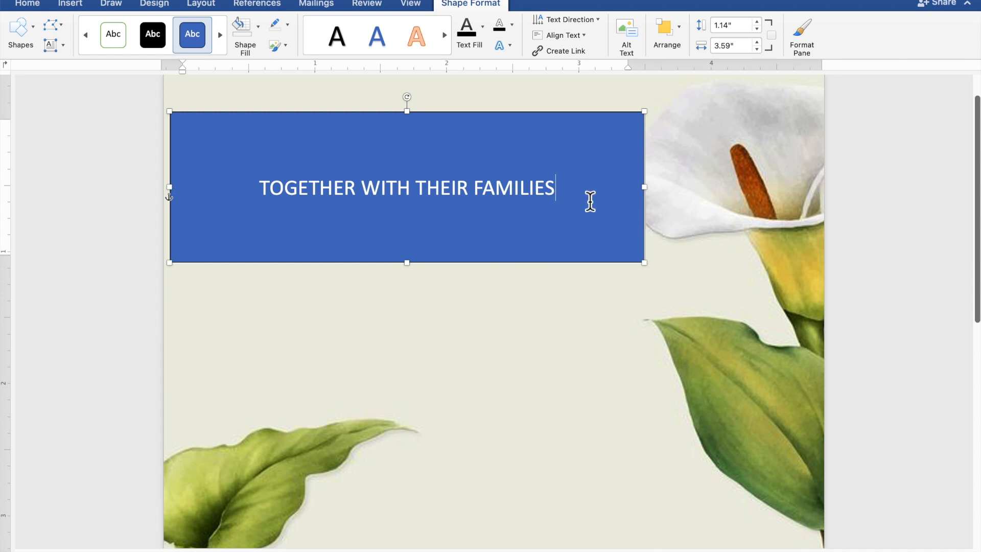
- Select the rectangle's text and remove the shape's fill and outline
left_click_drag(576, 194, 270, 194)
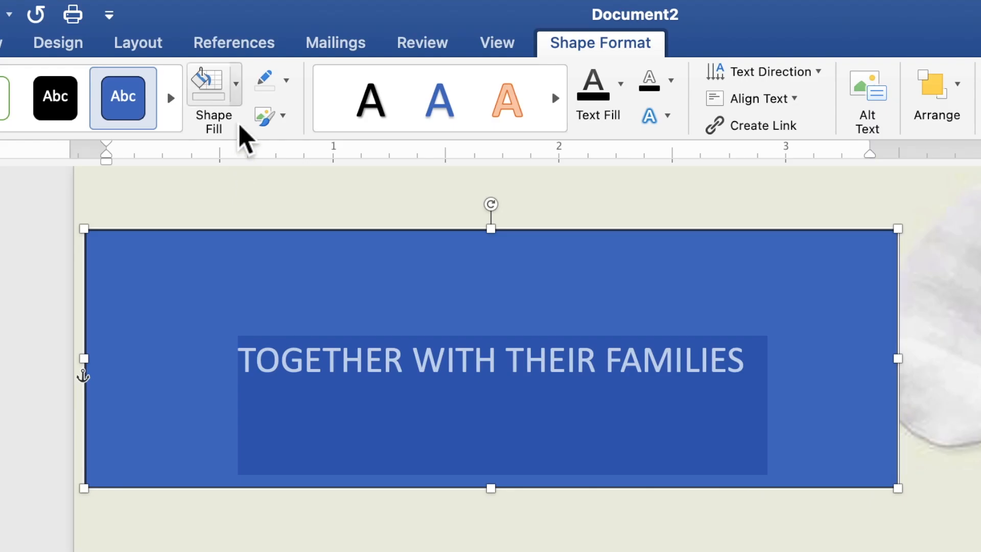
left_click(260, 34)
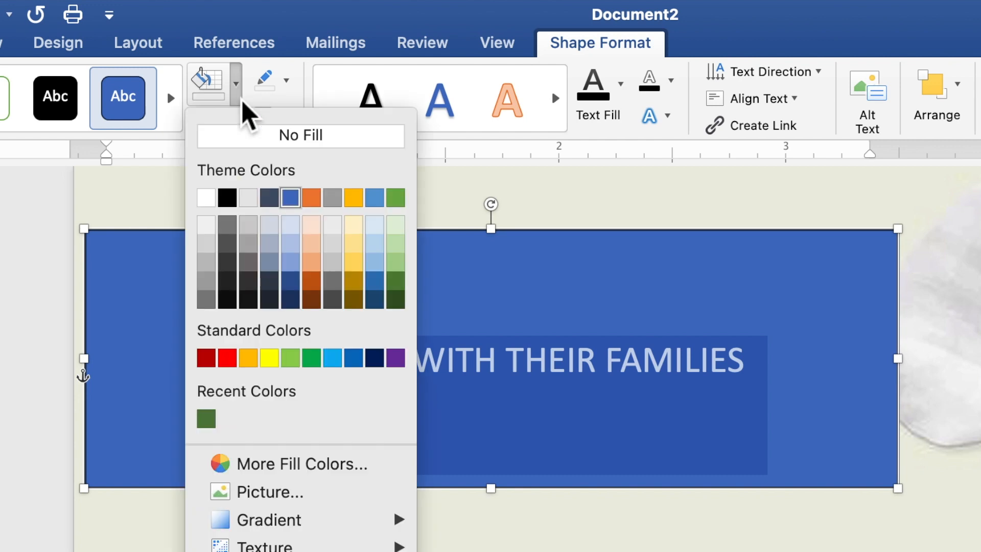
left_click(243, 142)
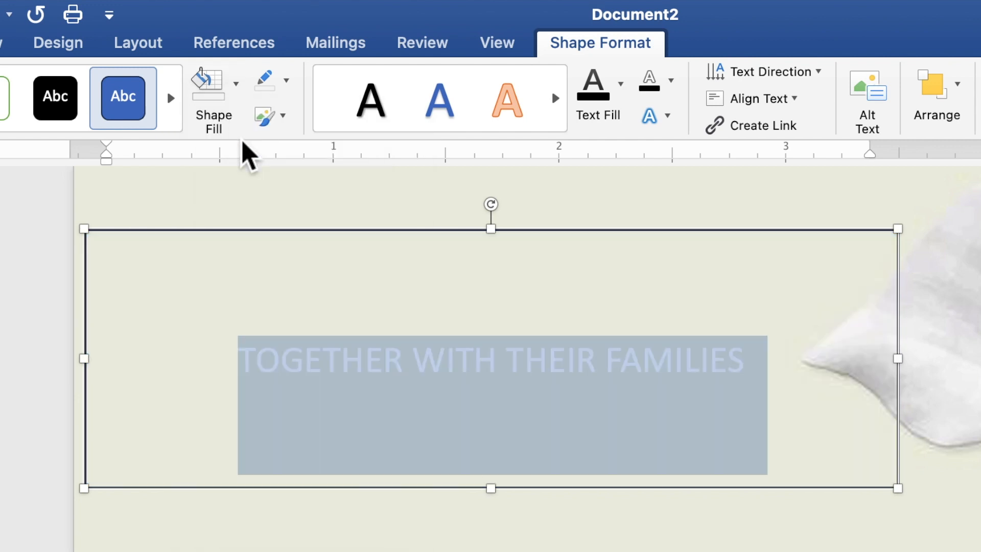
left_click(288, 87)
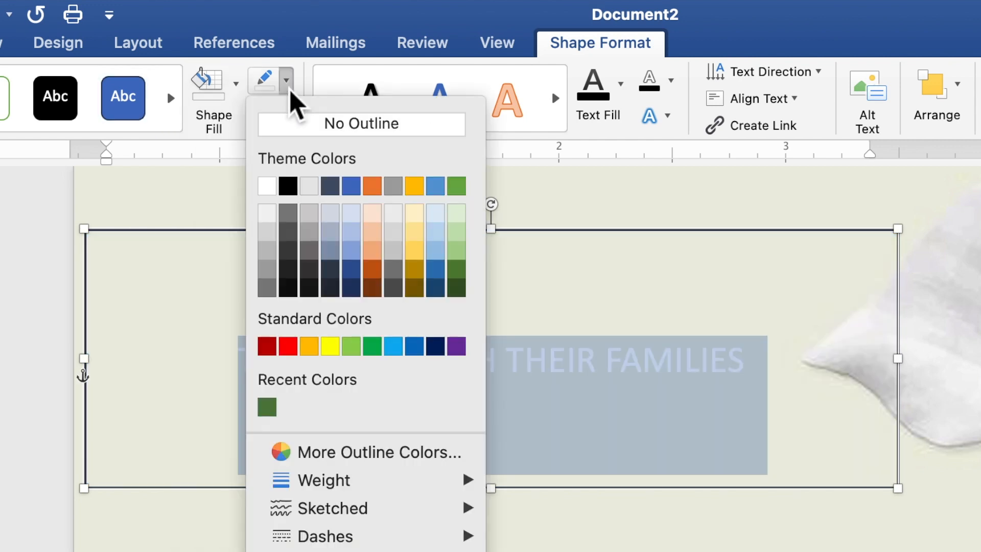
left_click(290, 126)
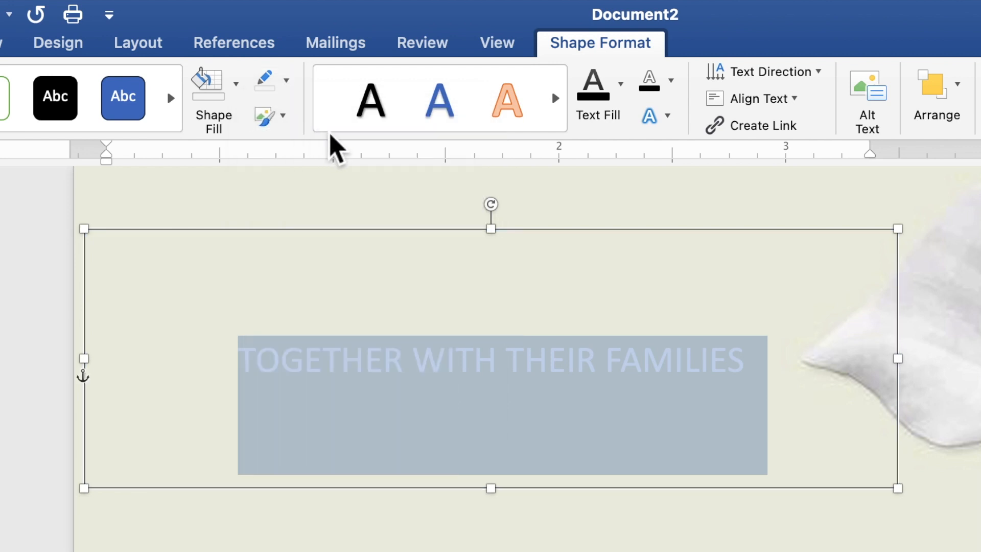
- Format the "TOGETHER WITH THEIR FAMILIES" text in black Times New Roman at size 9
left_click(621, 102)
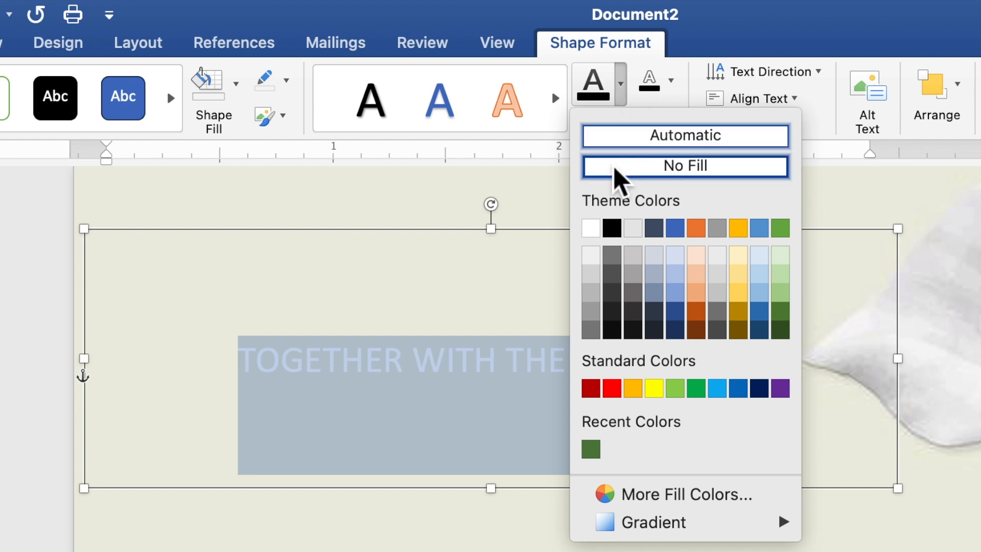
left_click(615, 230)
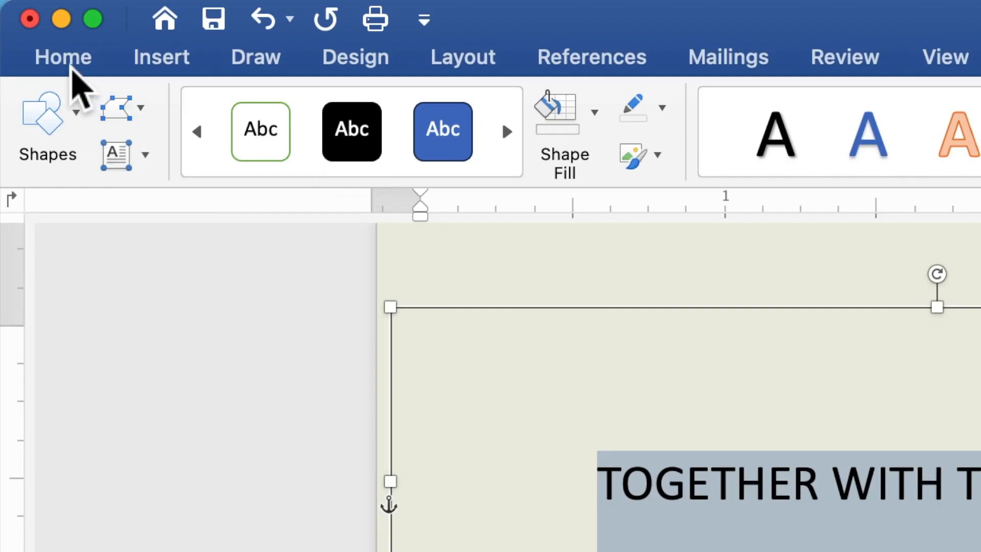
left_click(72, 70)
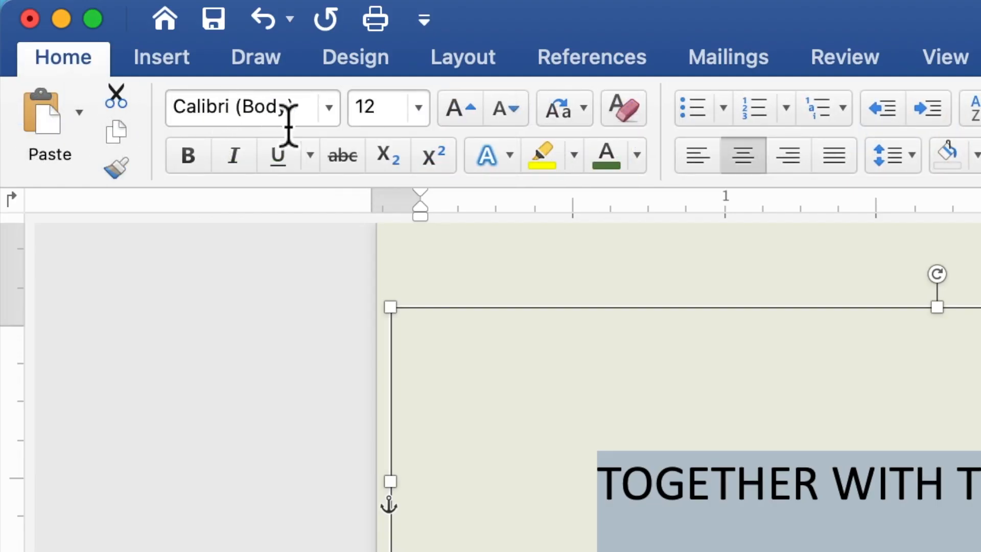
left_click(331, 118)
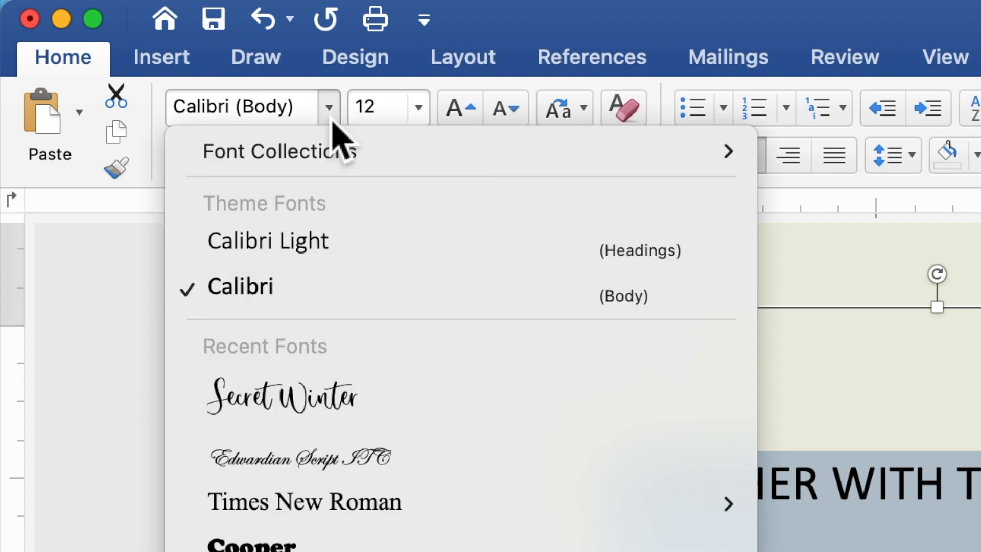
left_click(335, 514)
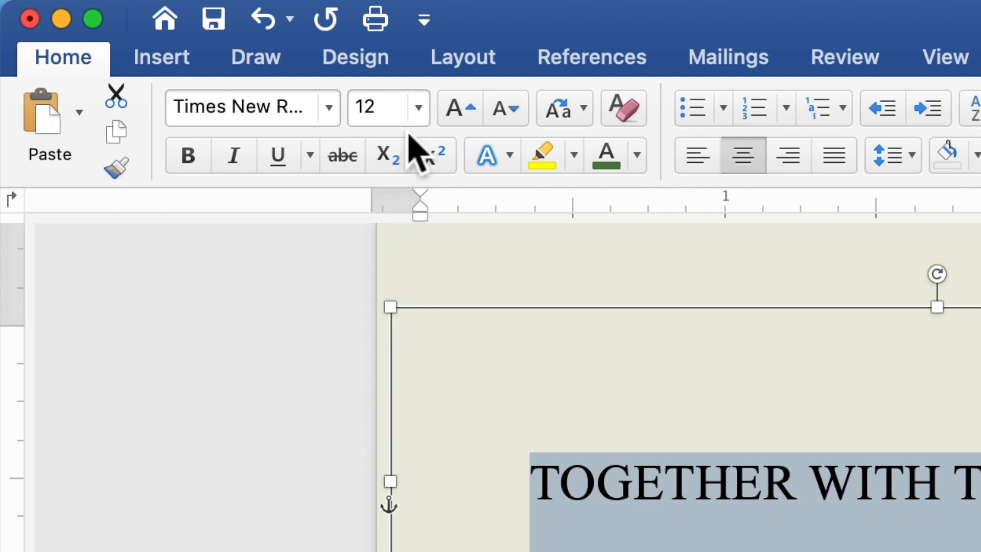
left_click(372, 110)
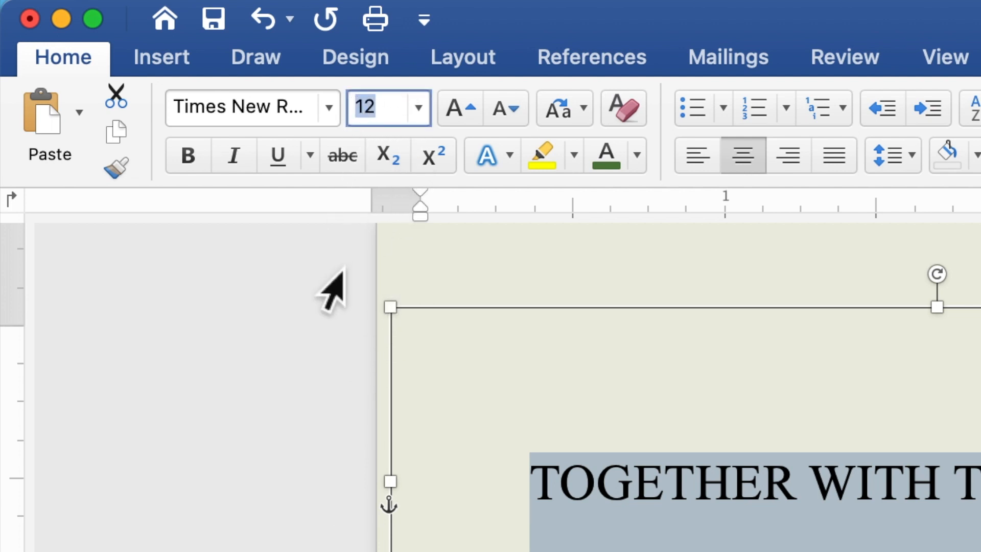
type("9")
key("Return")
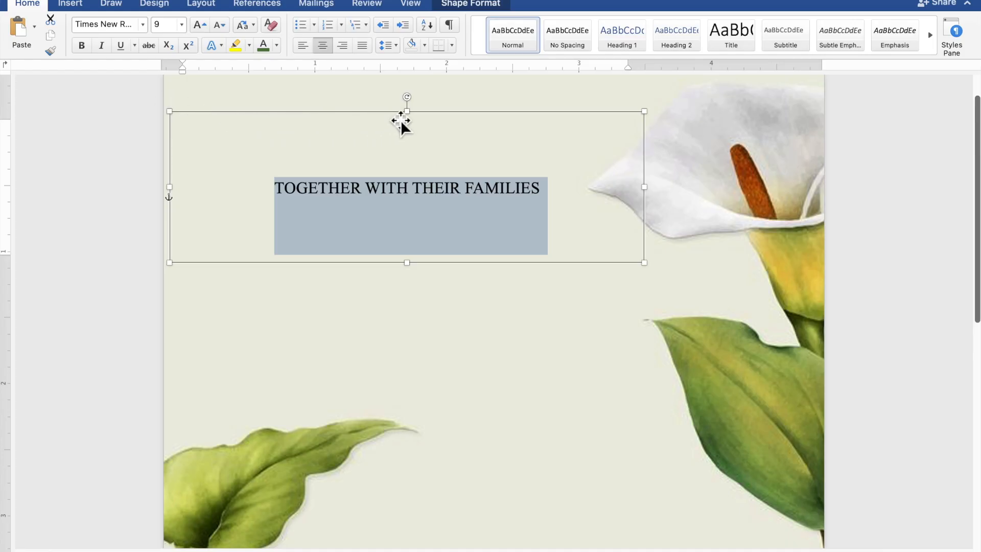
- Reduce the text shape's height from its upper edge and move the shape up and left on the page
left_click(416, 119)
left_click_drag(416, 127, 416, 188)
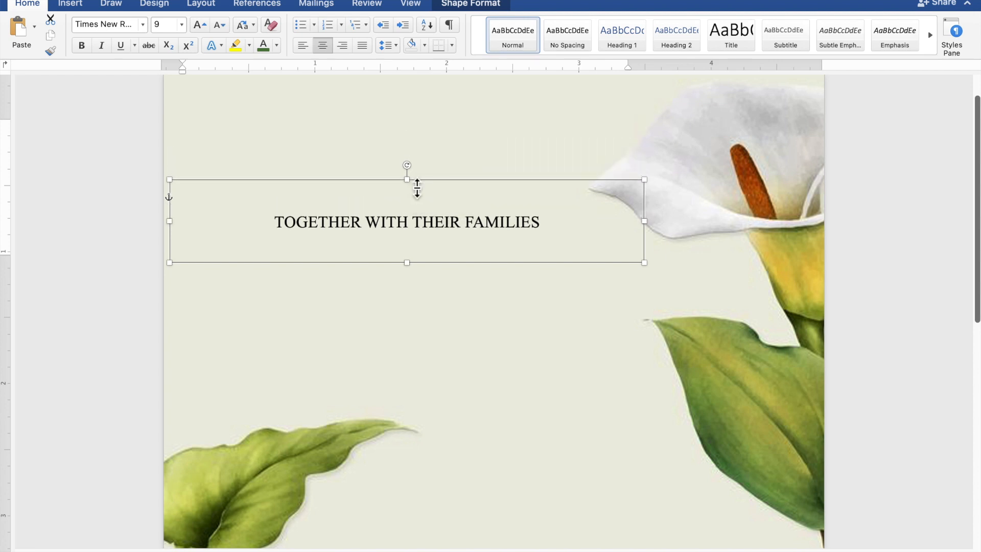
scroll(415, 187, "up", 1)
left_click_drag(410, 245, 361, 190)
- Duplicate the "TOGETHER WITH THEIR FAMILIES" shape, placing the copy below the original and extending its height downward
right_click(356, 184)
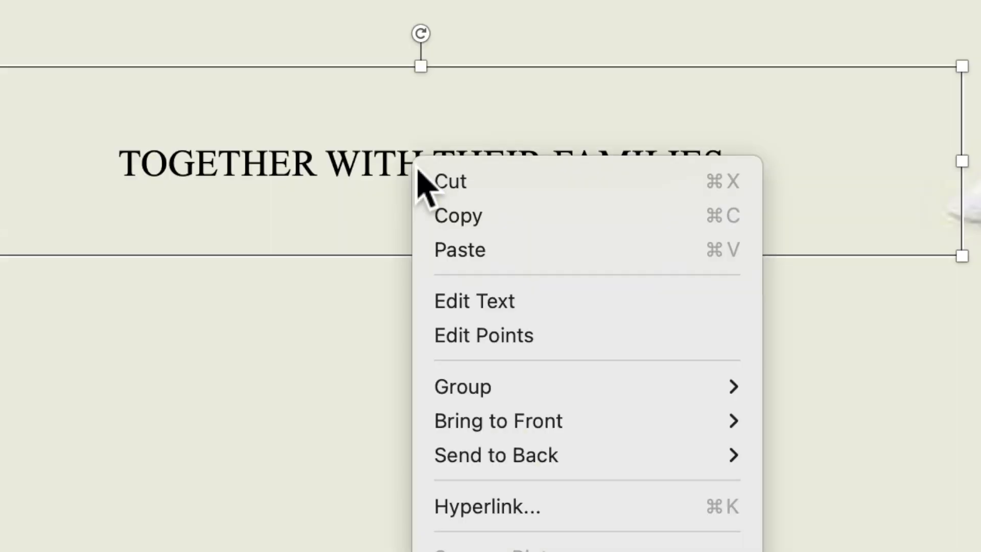
left_click(442, 215)
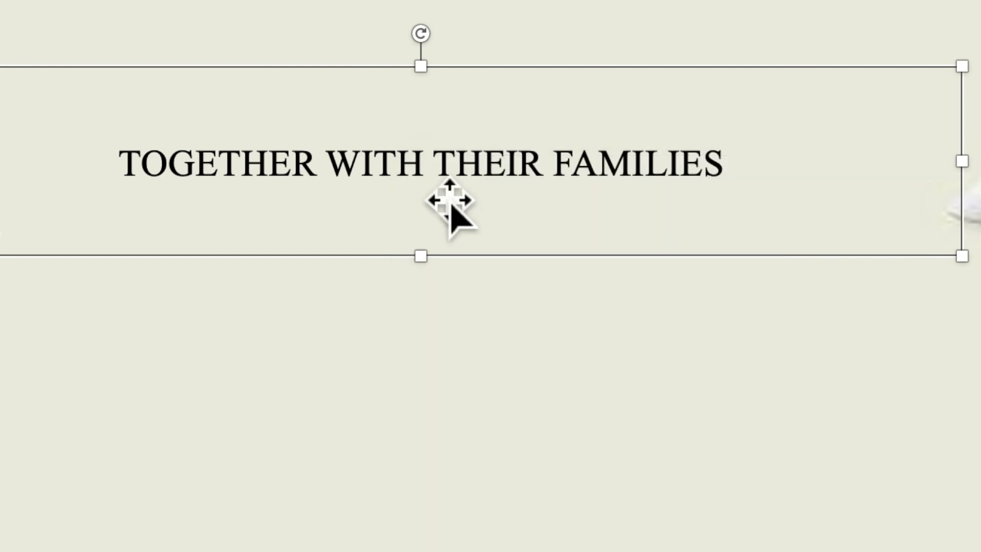
right_click(429, 165)
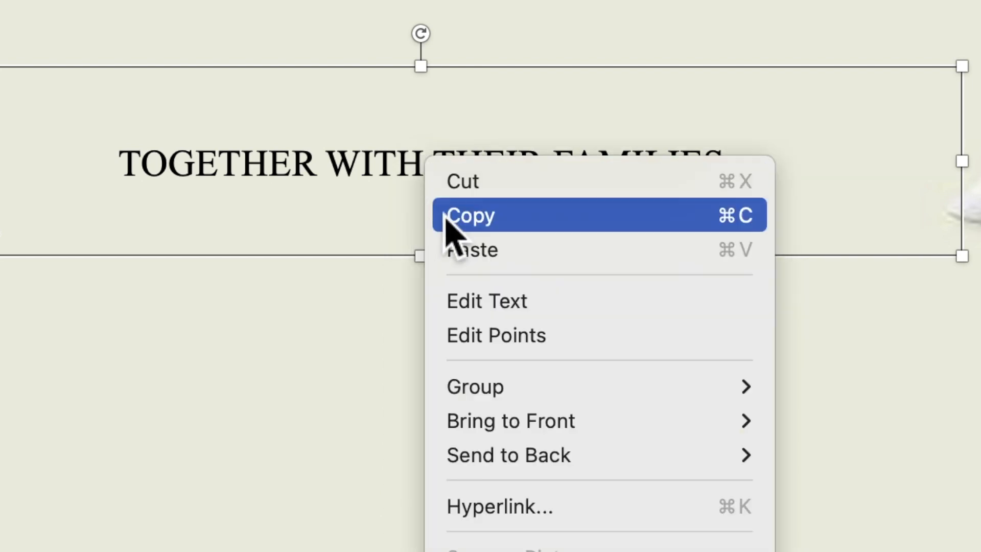
left_click(461, 259)
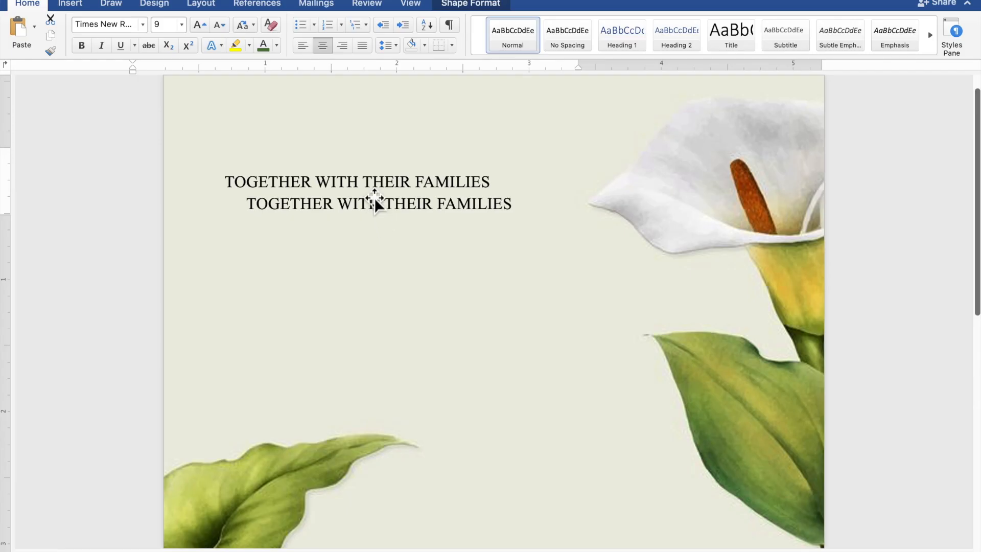
left_click_drag(376, 204, 407, 304)
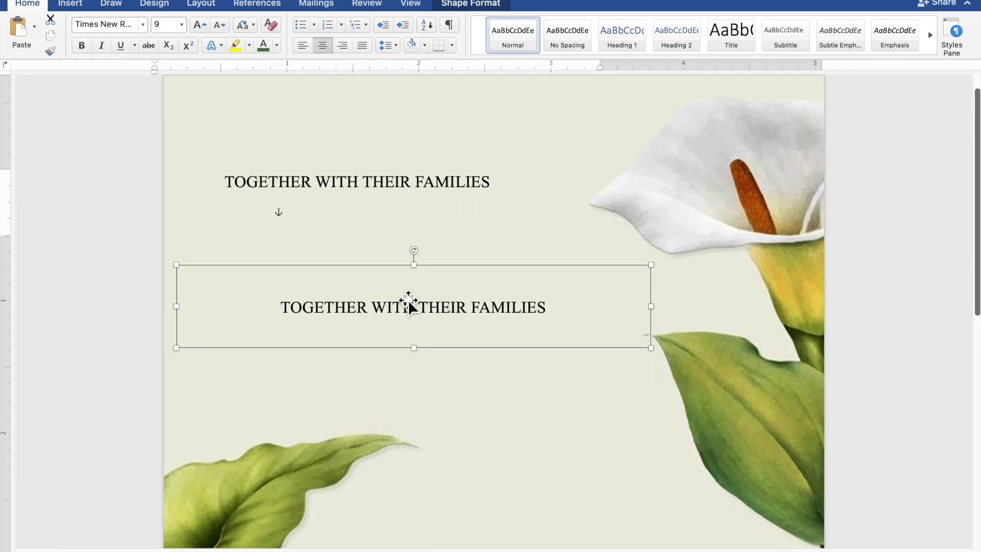
left_click_drag(422, 356, 430, 412)
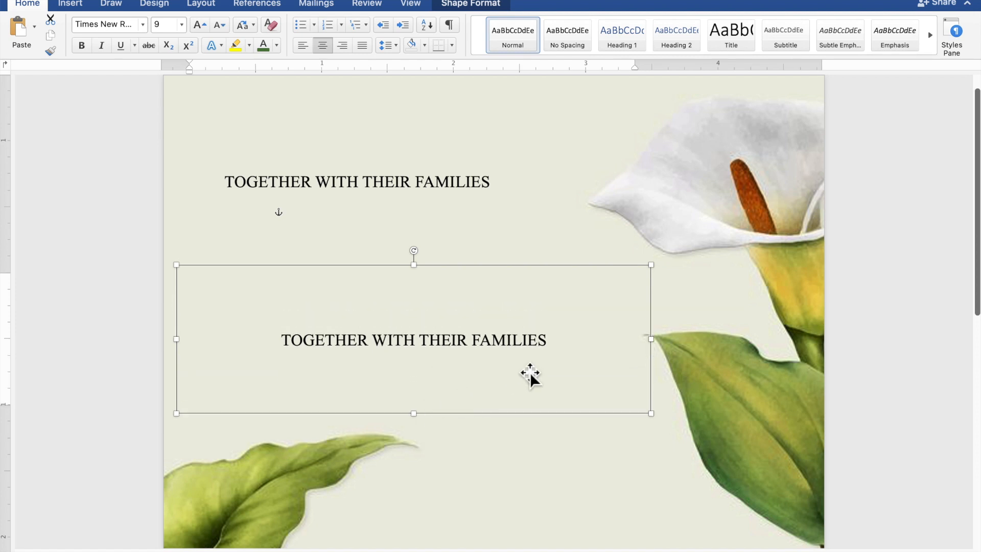
- Replace the copied shape's text with the groom's full name, "AND", and the bride's full name on three separate lines
left_click_drag(557, 342, 342, 342)
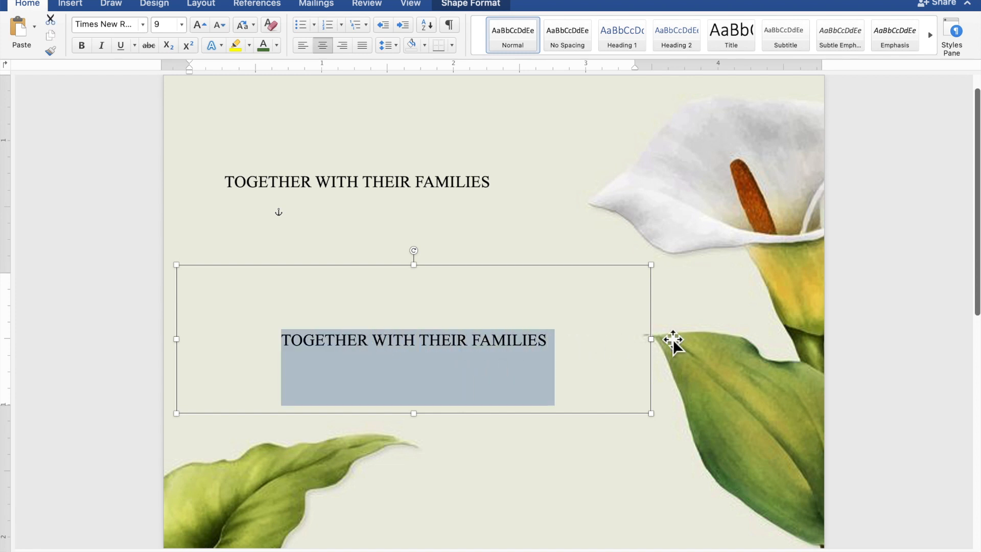
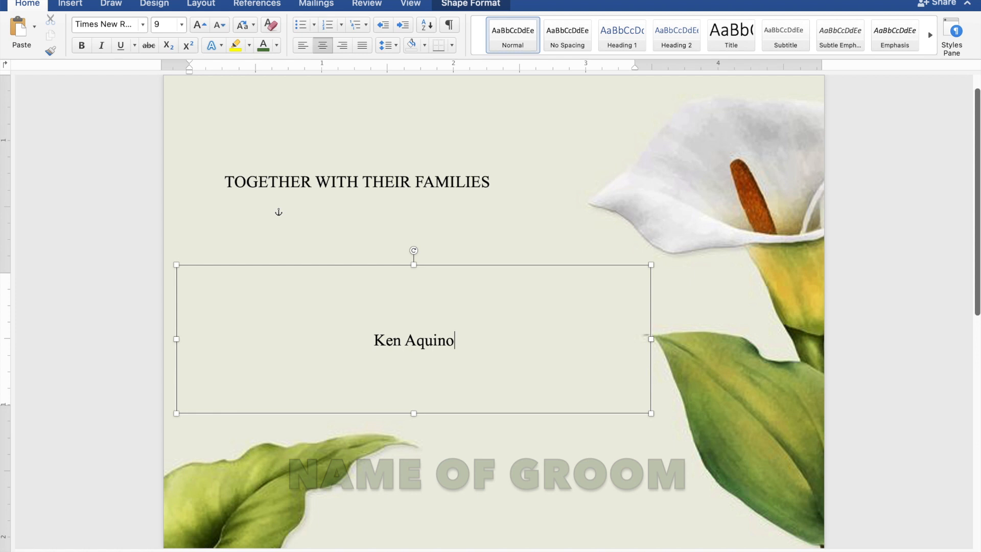
key("Return")
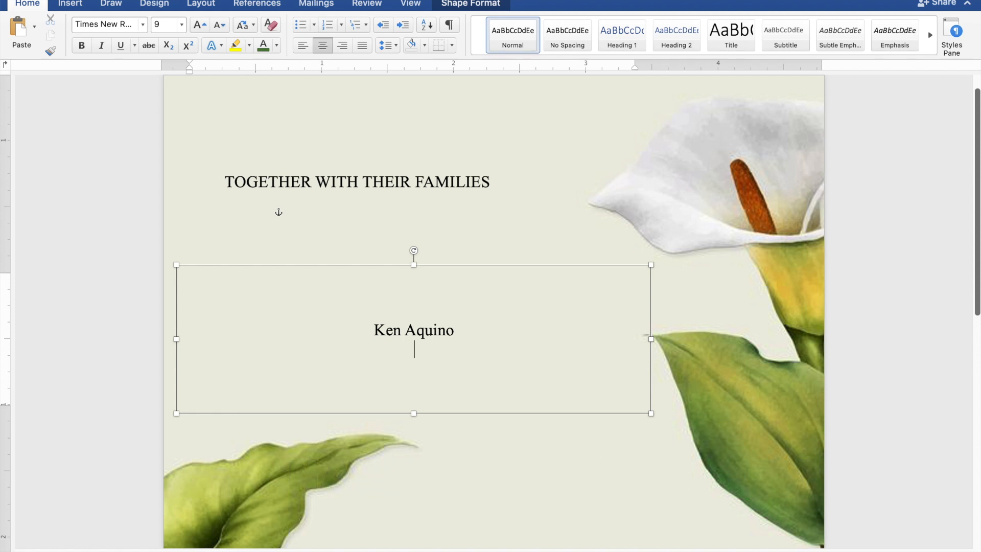
type("AND")
key("Return")
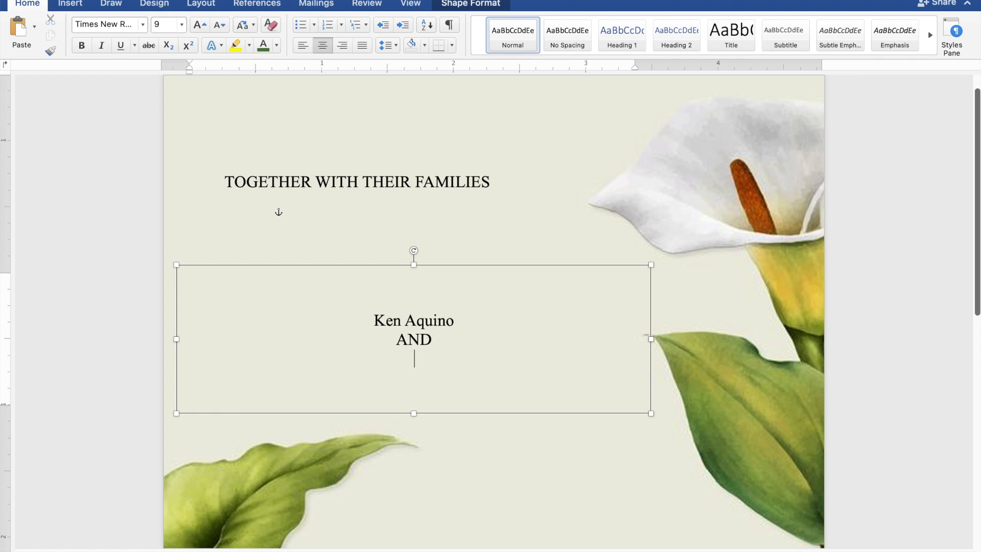
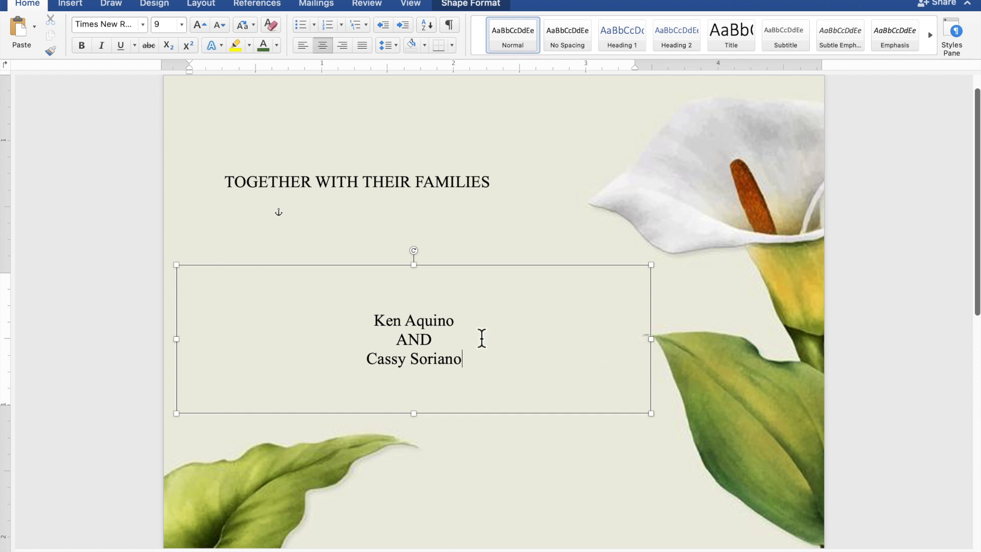
- Format the groom's and bride's names in the Secret Winter font at size 35 with the recently used green color
left_click_drag(465, 327, 388, 327)
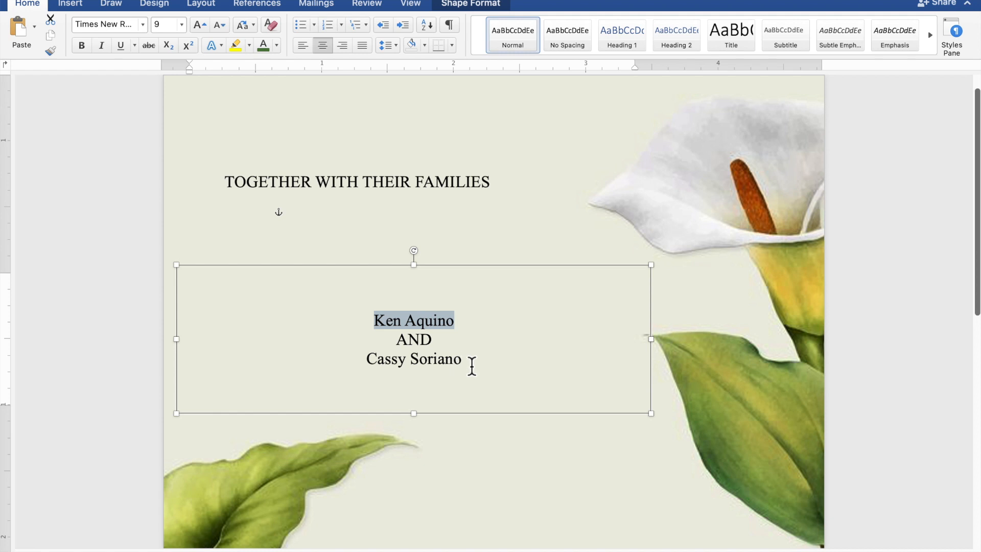
left_click_drag(472, 365, 378, 367)
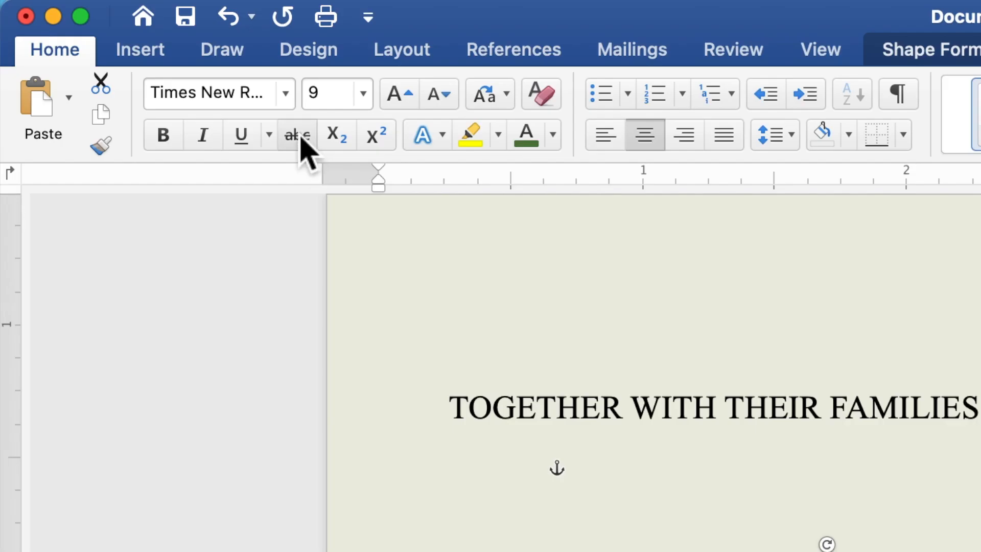
left_click(285, 94)
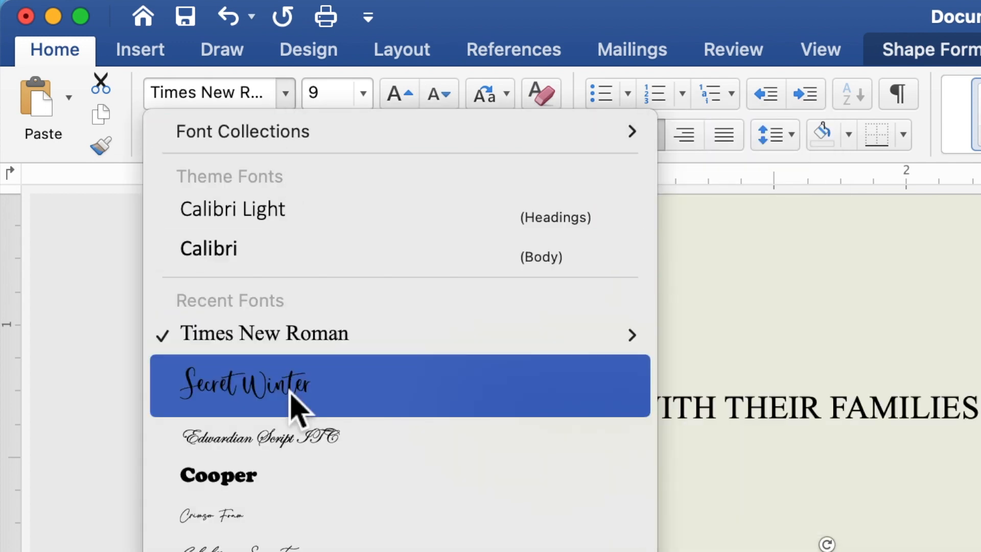
left_click(298, 406)
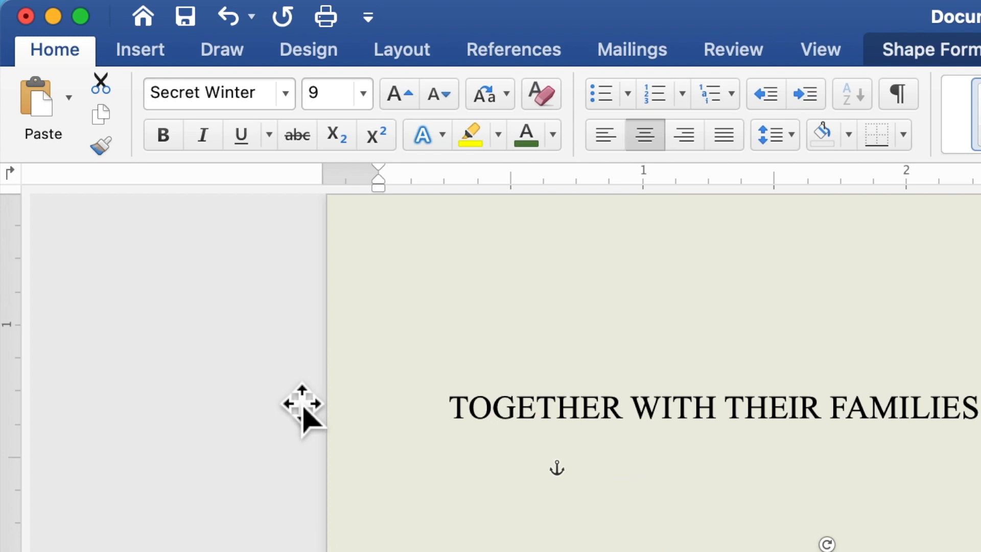
left_click(317, 97)
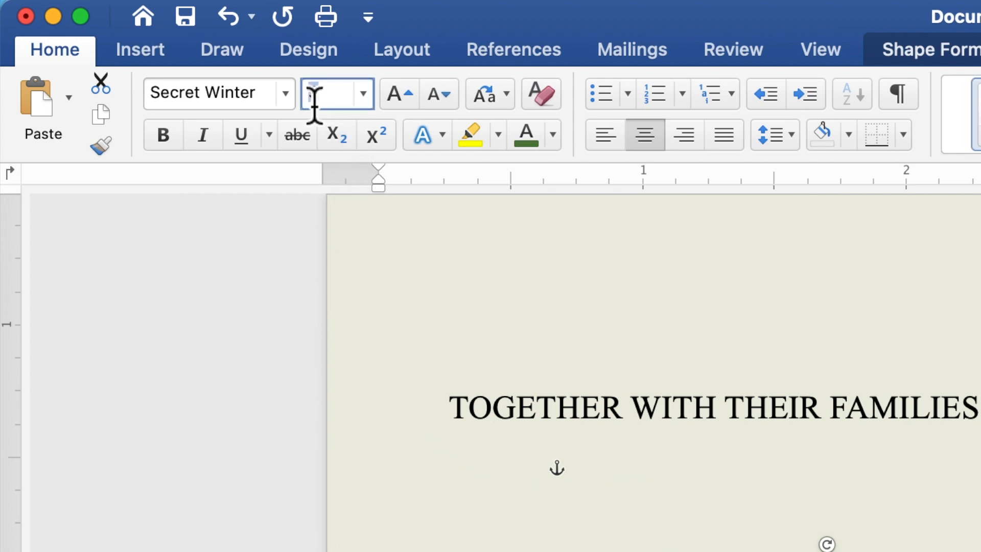
type("35")
key("Return")
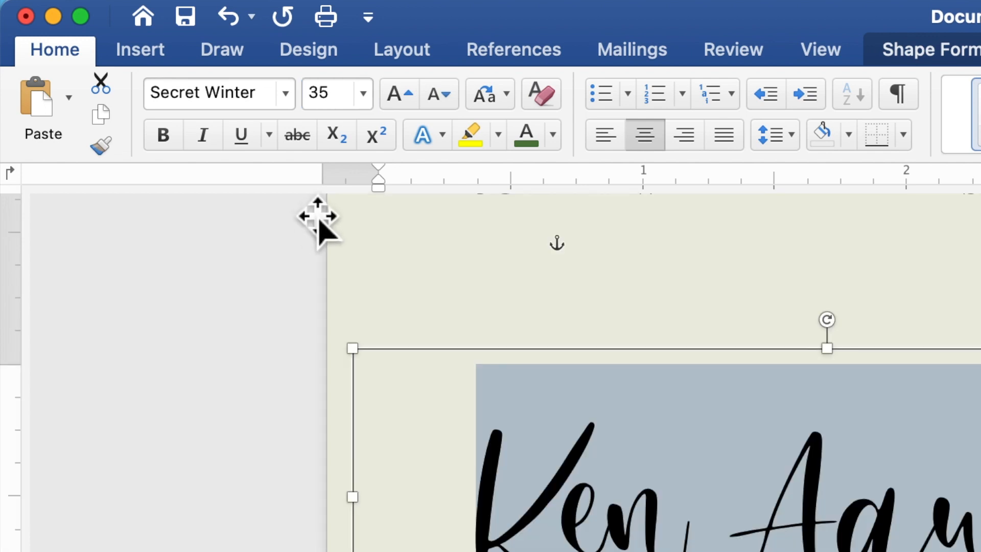
left_click(553, 147)
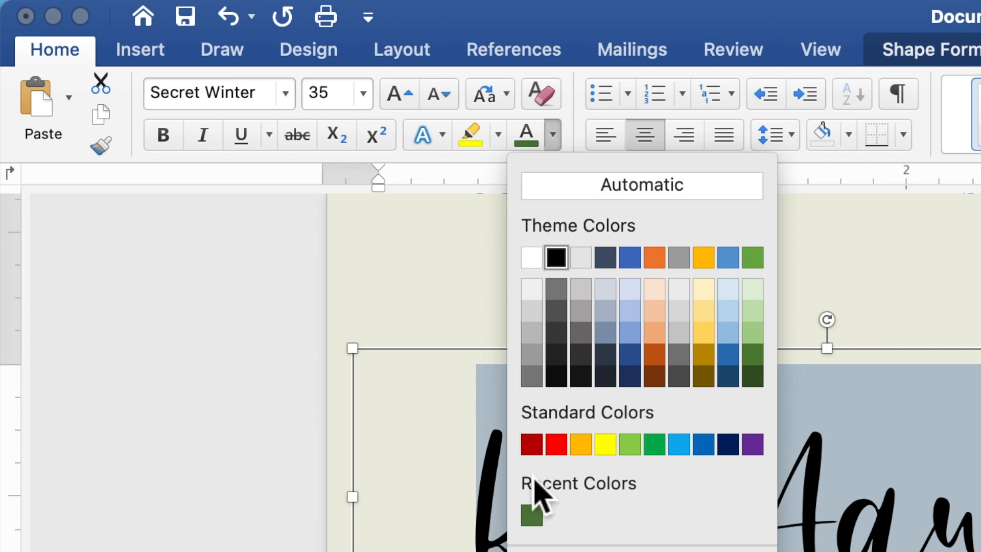
left_click(534, 518)
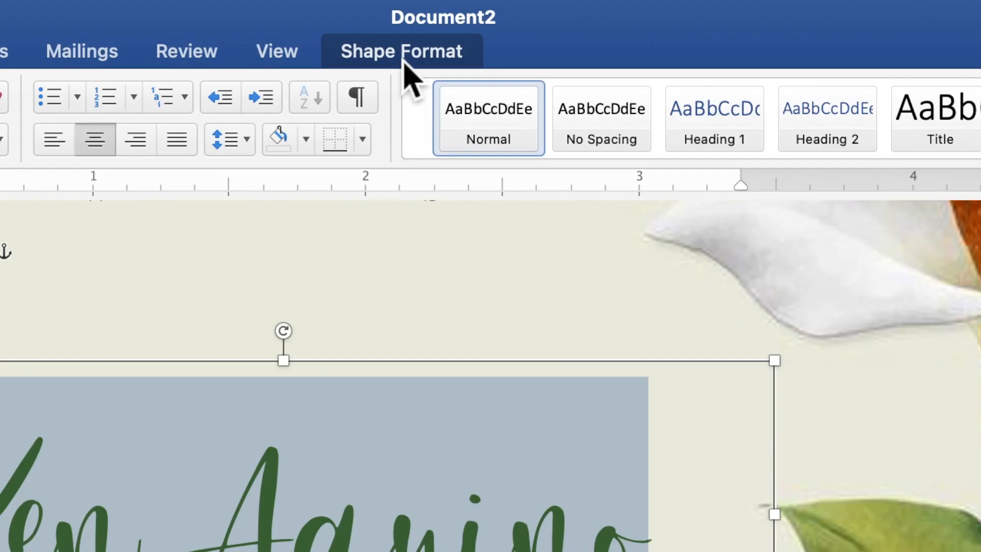
- Apply a white glow text effect to the groom's and bride's names
left_click(403, 60)
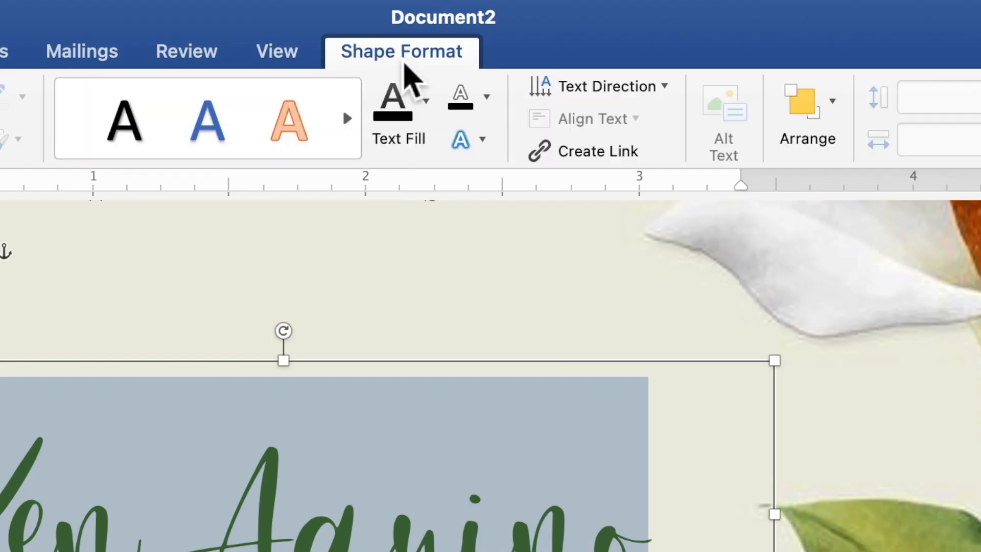
left_click(483, 143)
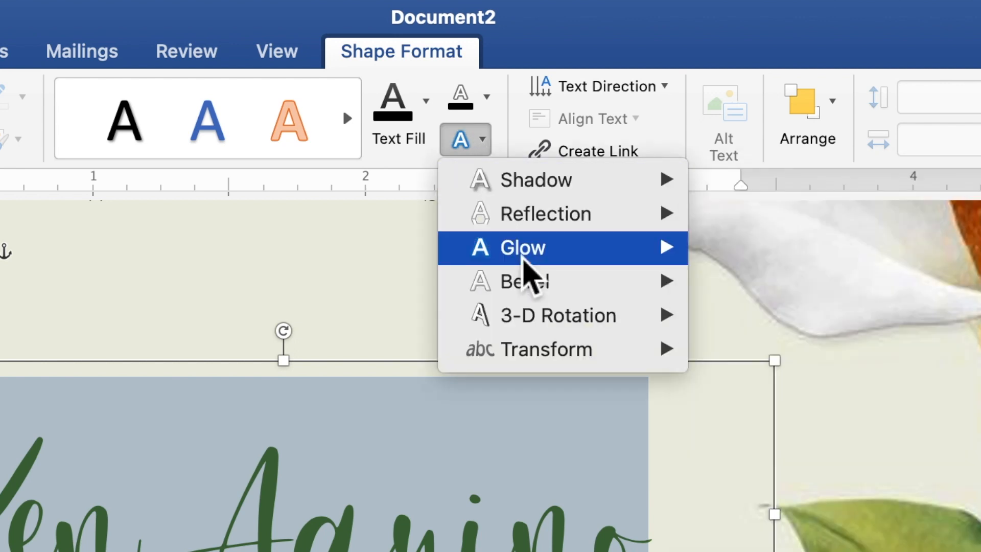
mouse_move(525, 258)
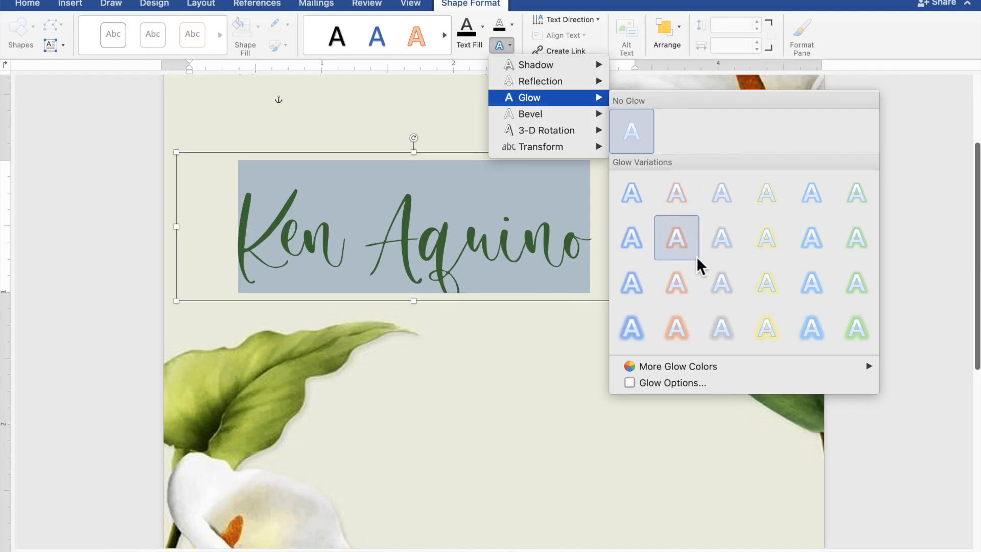
mouse_move(701, 367)
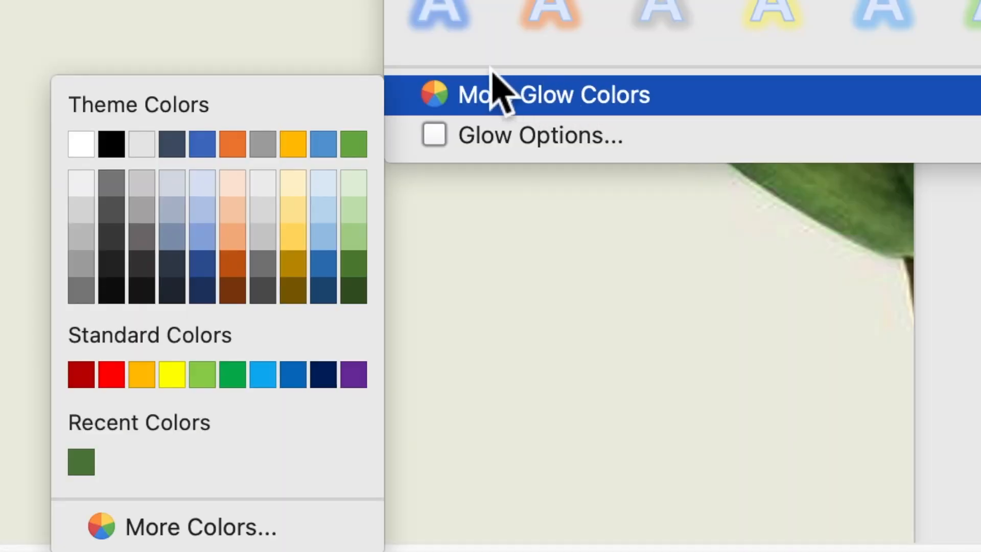
left_click(91, 149)
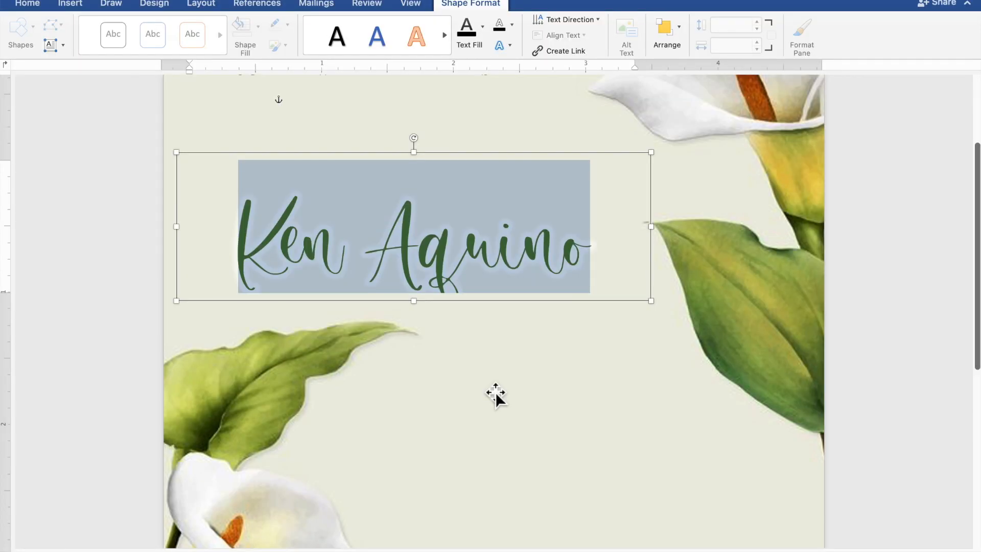
- Enlarge the names' shape from its lower-right corner to about 2.79" high and 4.79" wide
left_click(656, 306)
left_click_drag(677, 357, 814, 527)
scroll(811, 515, "up", 3)
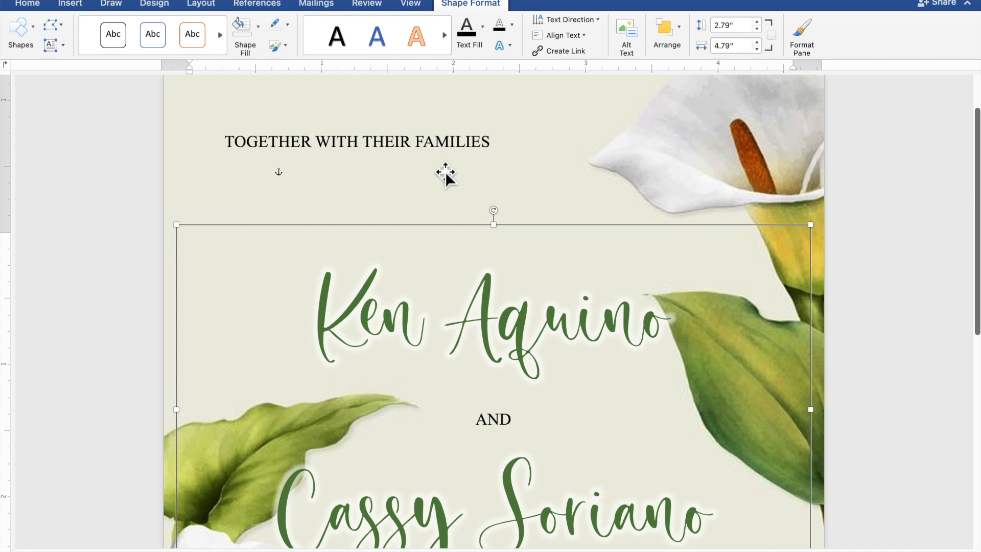
- Make another copy of the "TOGETHER WITH THEIR FAMILIES" text shape
left_click(431, 152)
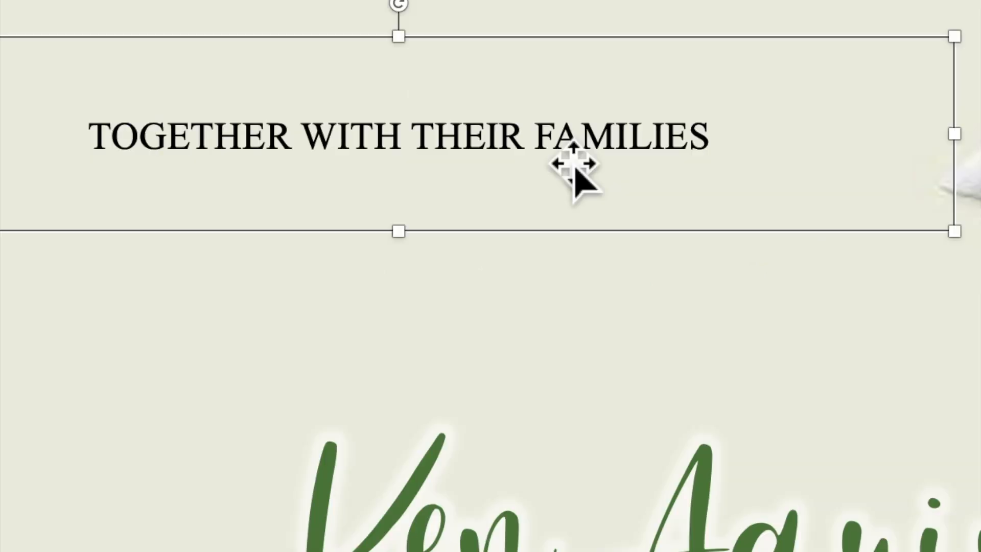
right_click(561, 152)
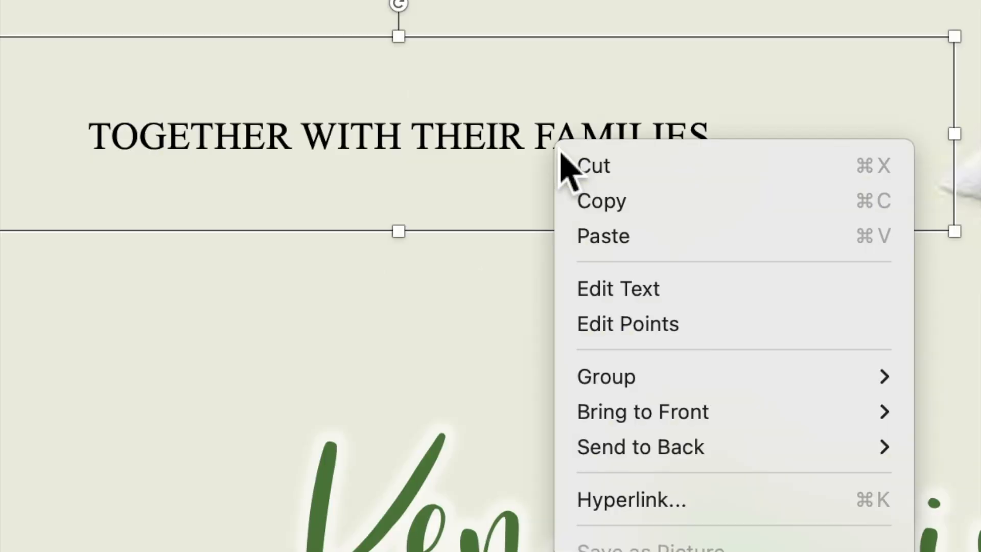
left_click(593, 206)
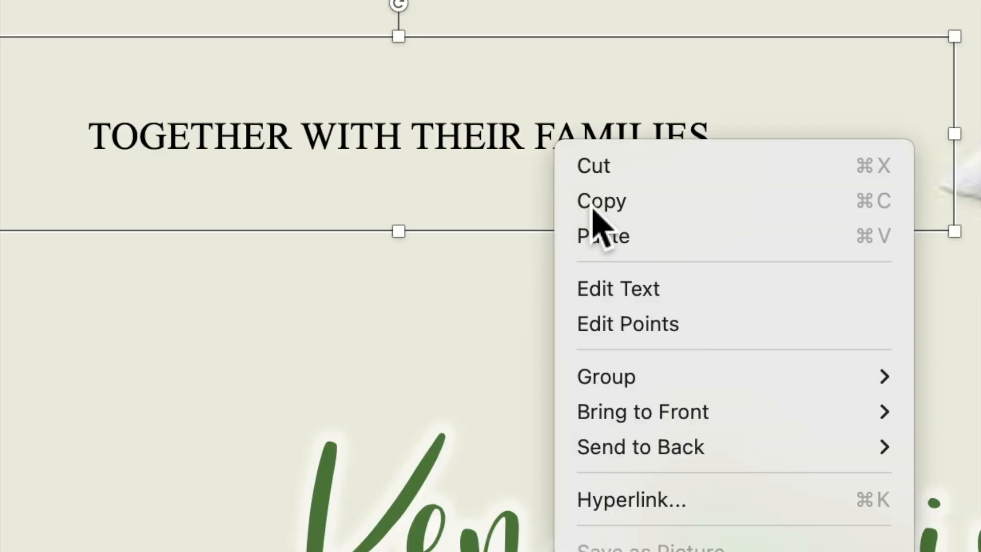
right_click(553, 147)
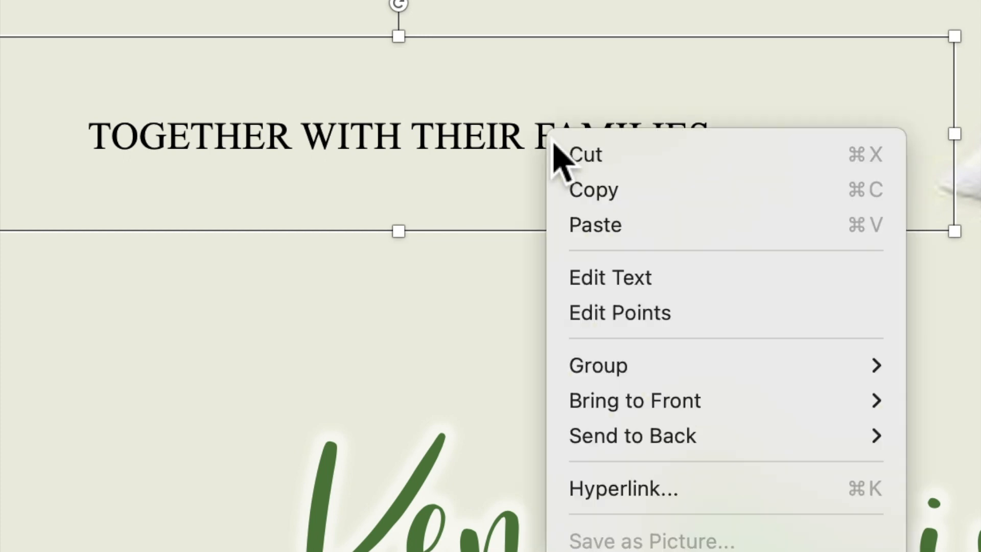
left_click(590, 225)
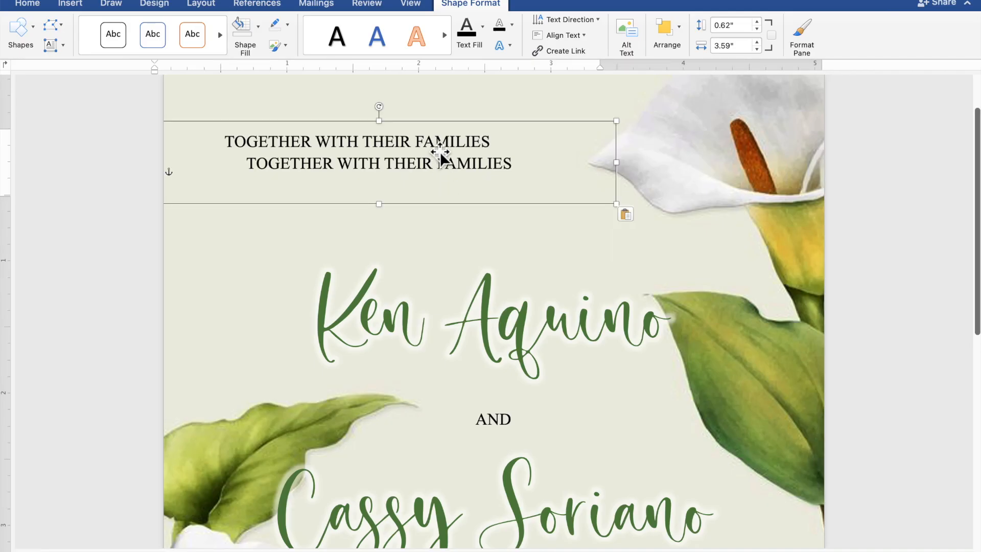
- Move the new copy below the bride's name beside the lower-left lily and extend its height downward to about 2.01"
left_click_drag(449, 177, 413, 542)
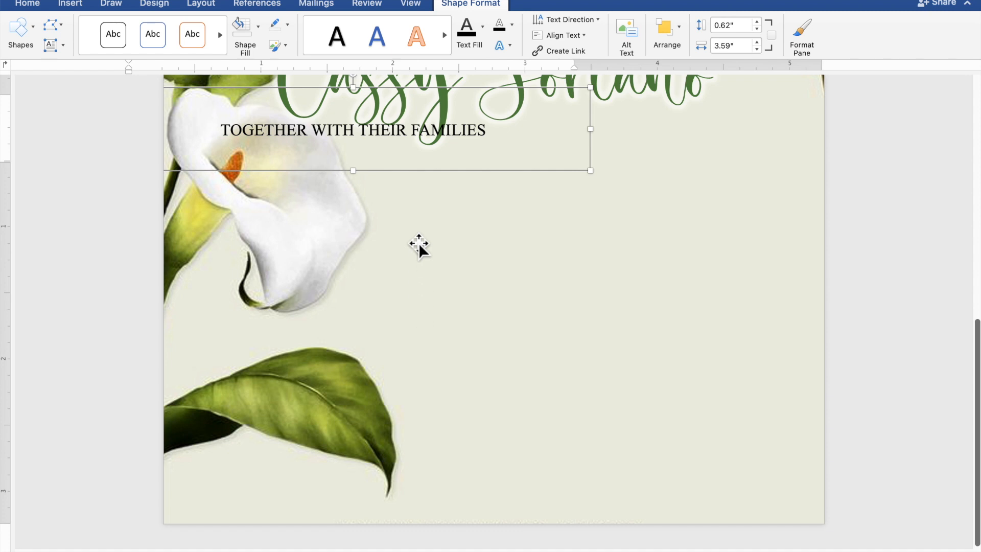
left_click_drag(420, 172, 631, 254)
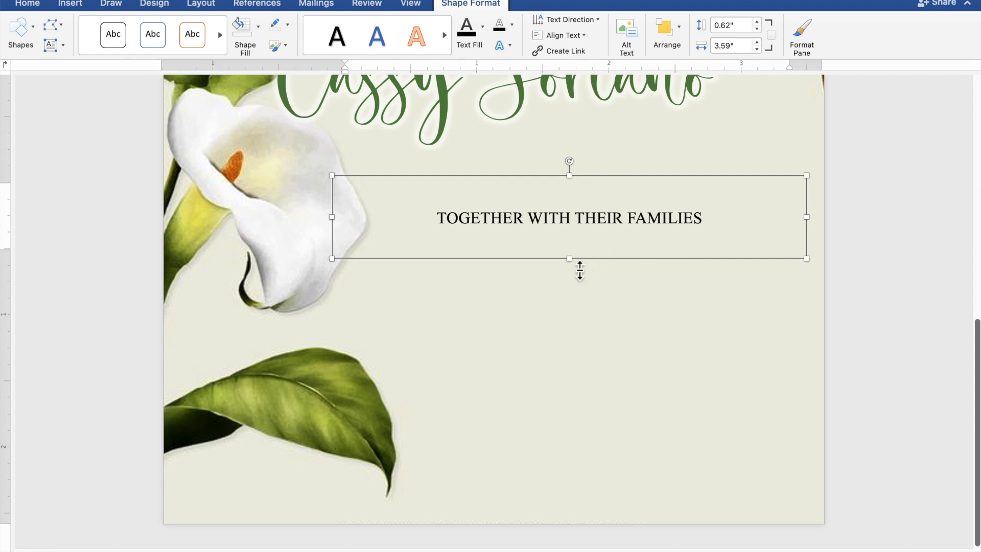
left_click_drag(577, 270, 577, 450)
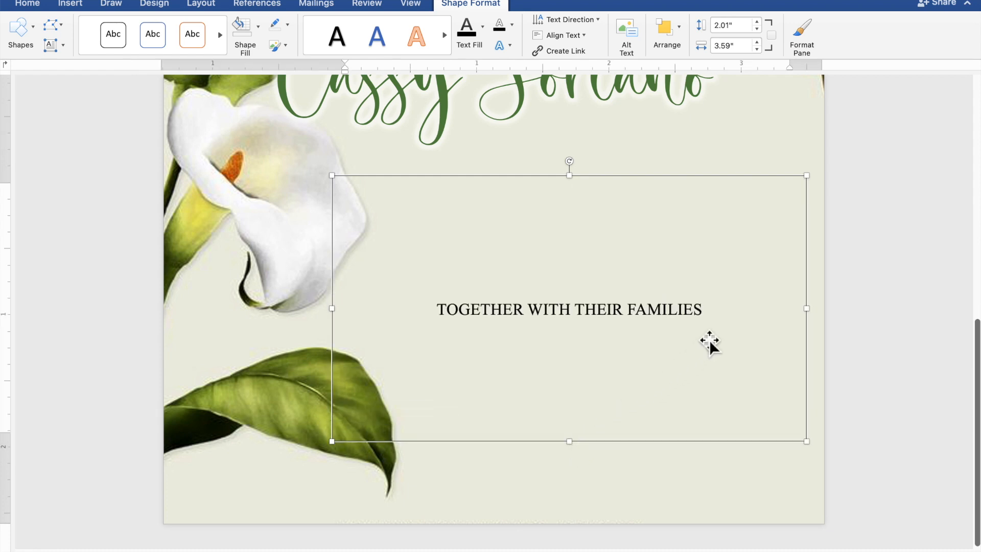
- Replace the copied "TOGETHER WITH THEIR FAMILIES" text below the bride's name with "REQUEST THE PLEASURE OF YOUR PRESENCE"
left_click_drag(715, 313, 512, 312)
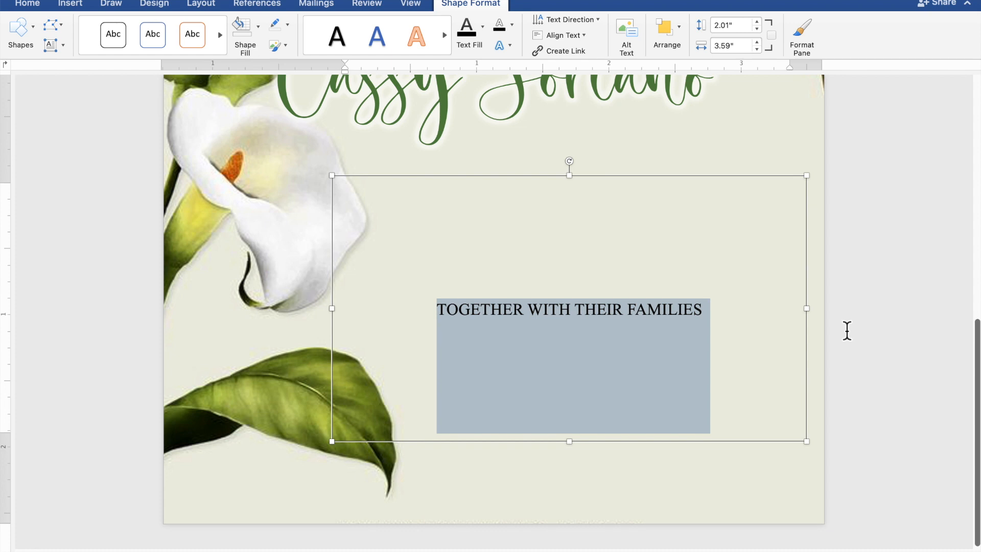
type("REQ")
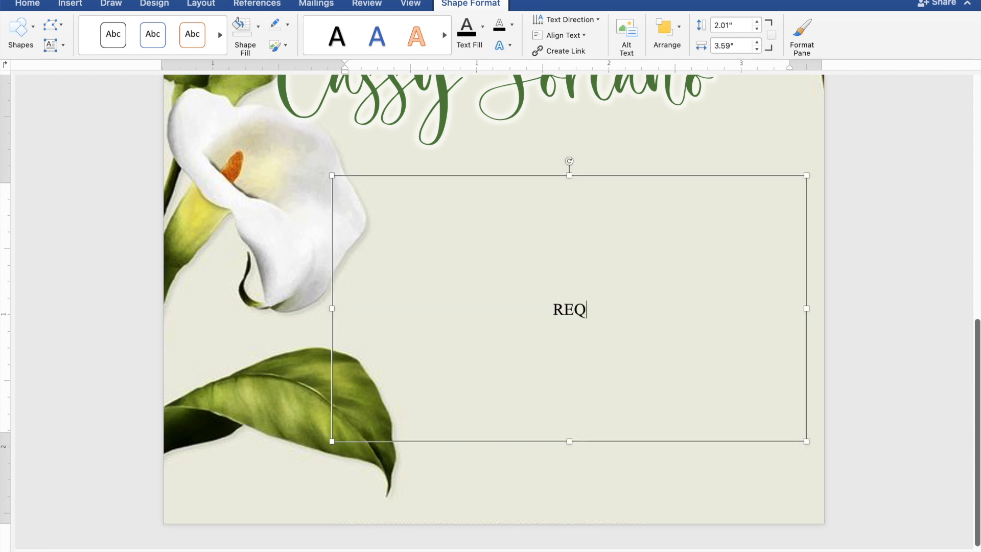
type("UEST")
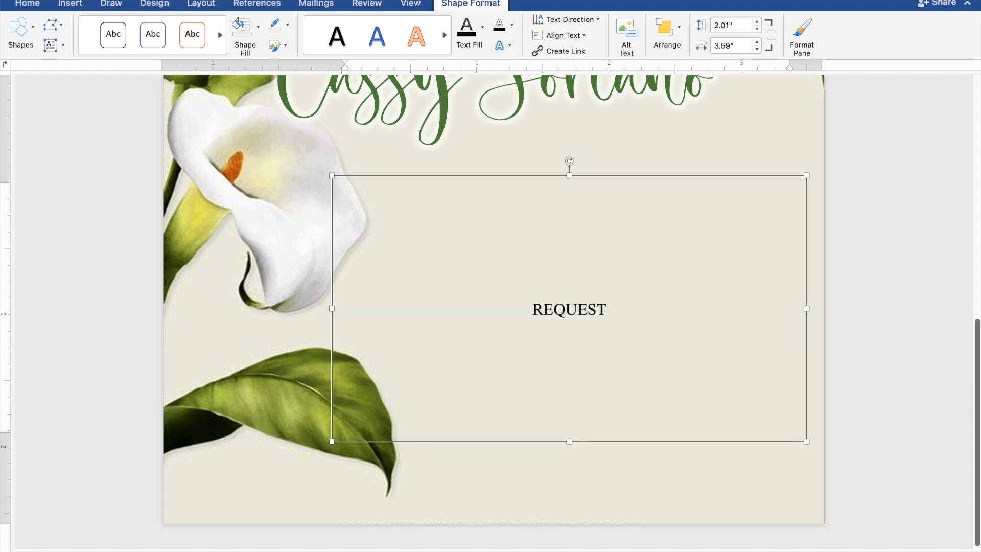
type(" THE")
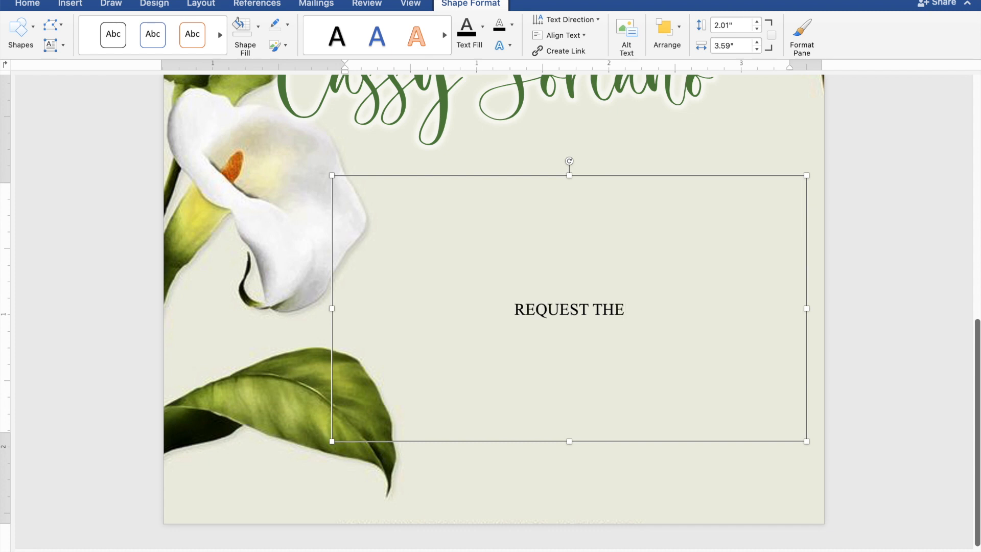
type(" PLE")
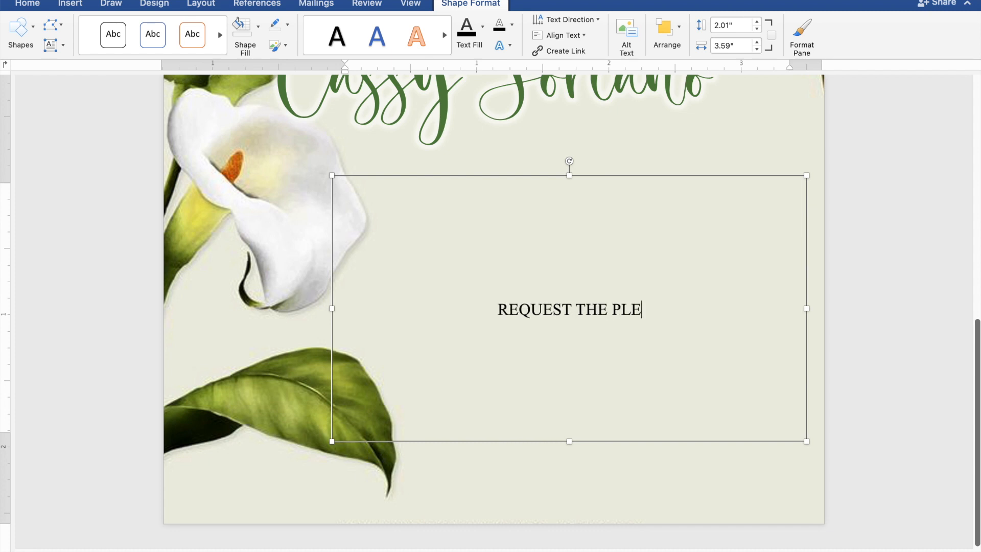
type("ASUR")
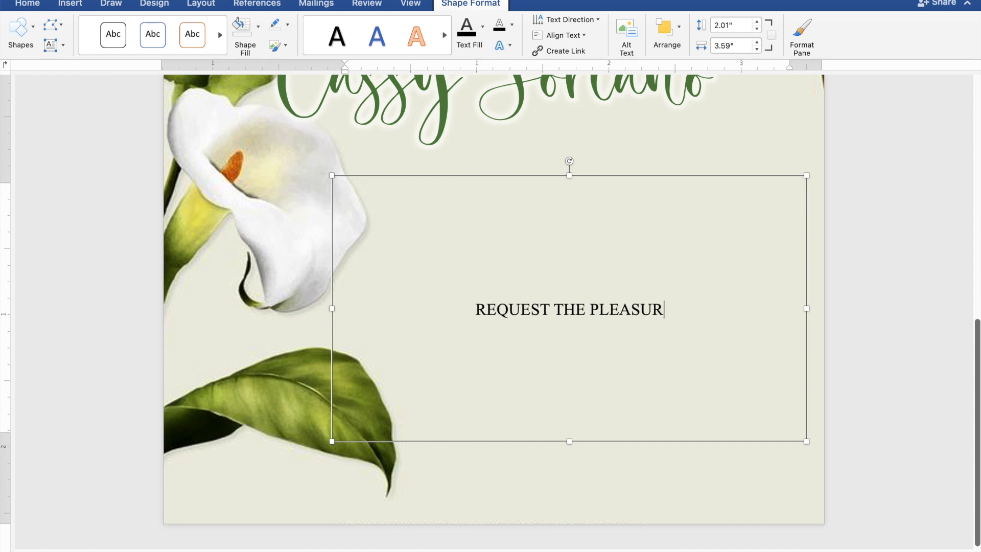
type("E OF")
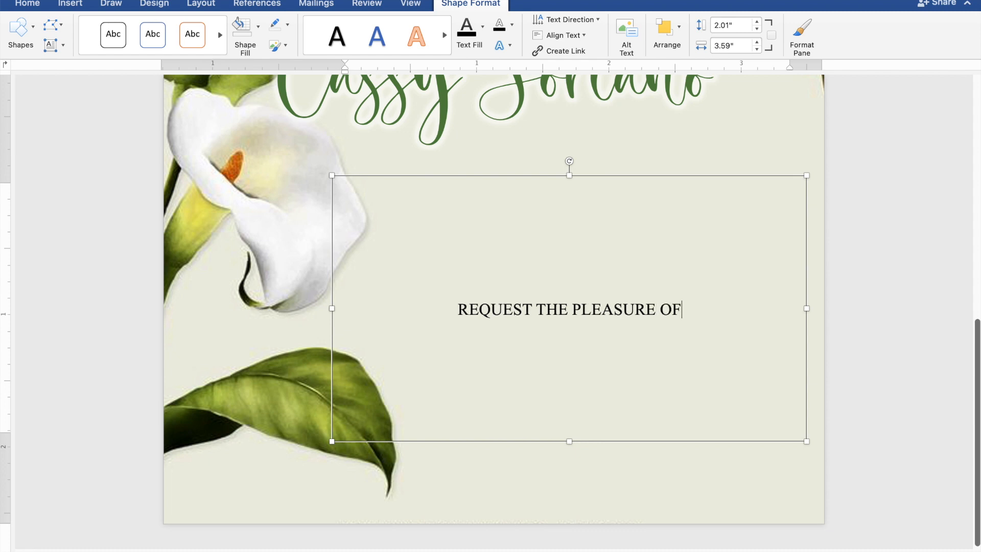
type(" YOU")
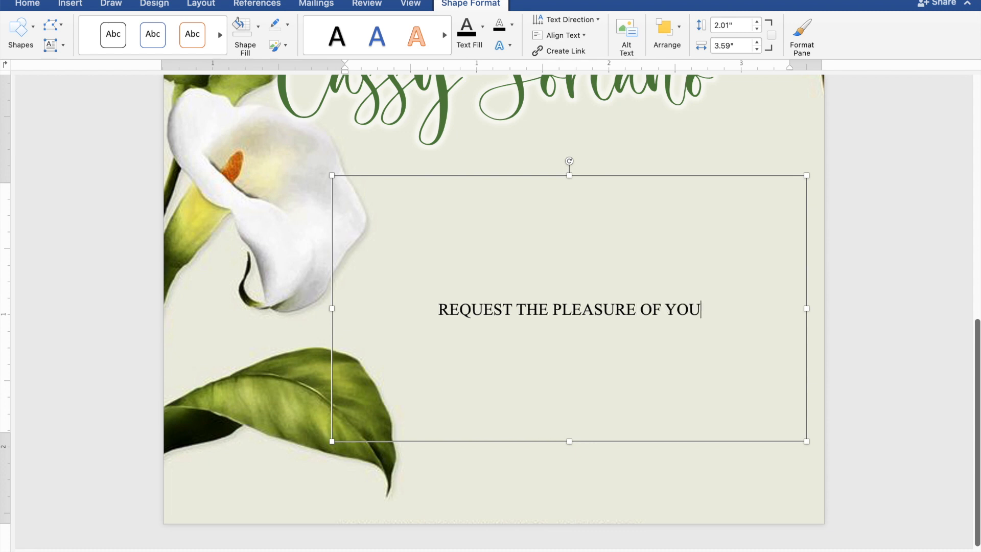
type("R PR")
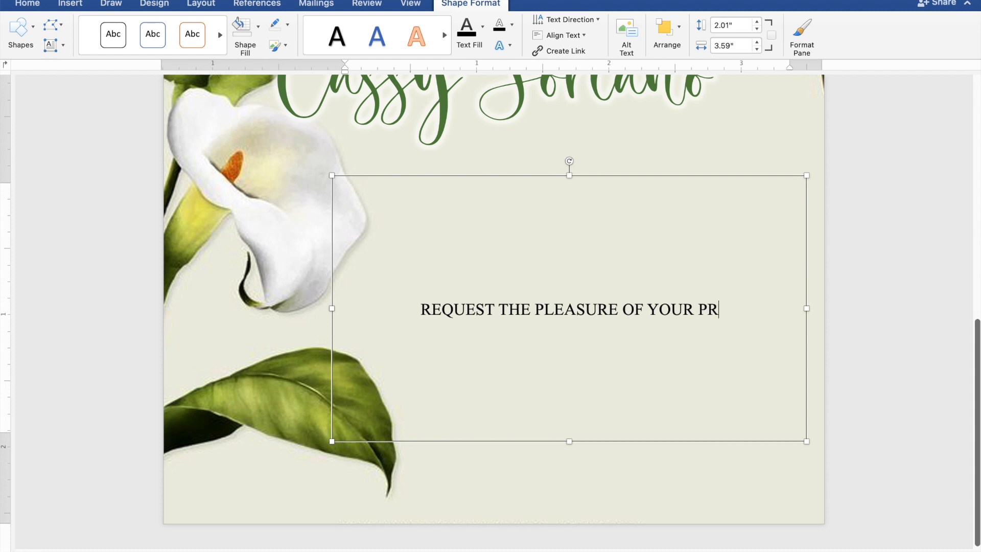
type("ESENCE")
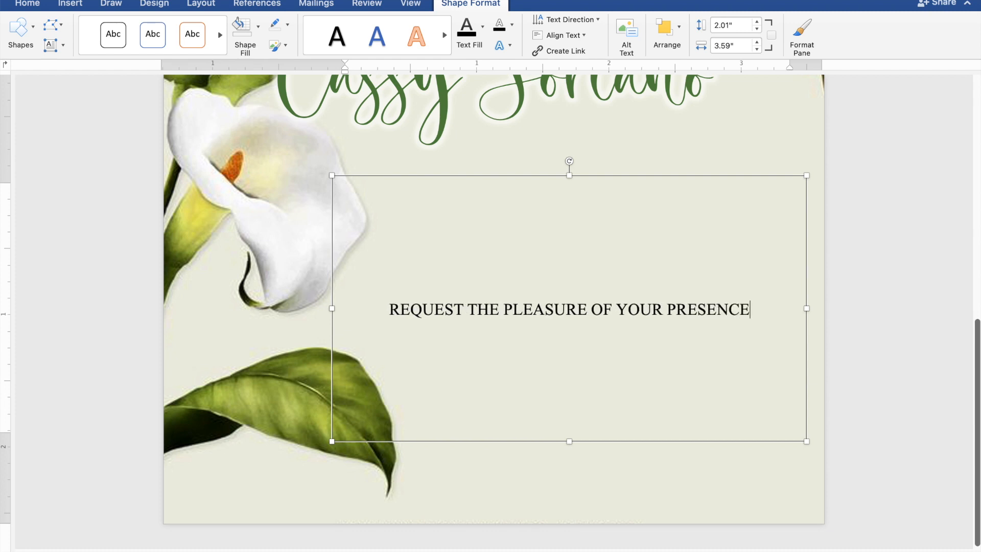
- Add a second line reading "AS THEY JOYFULLY UNITE IN MARRIAGE" beneath the request line
key("Return")
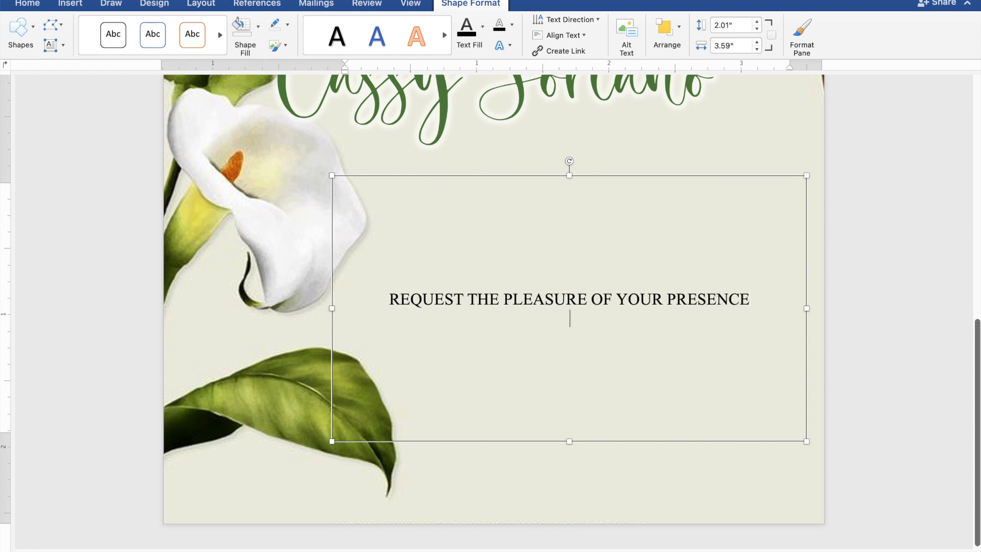
type("AS THEY JOYFULLY U")
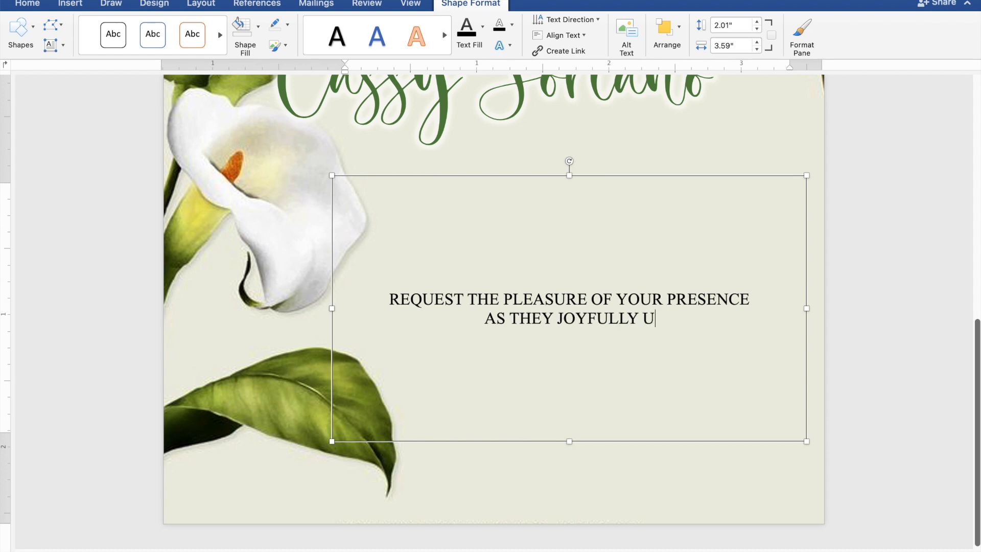
type("NITE ")
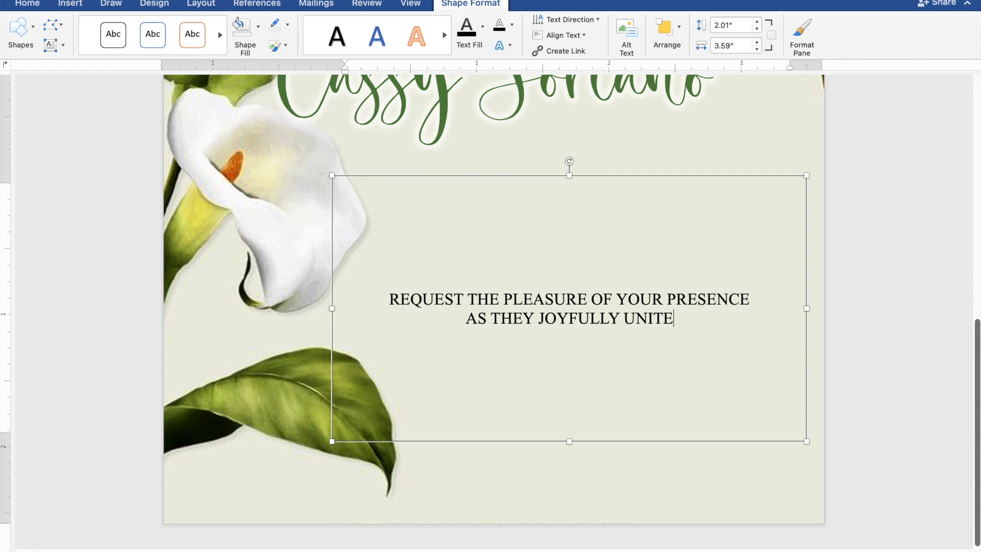
type("IN MARRIAGE")
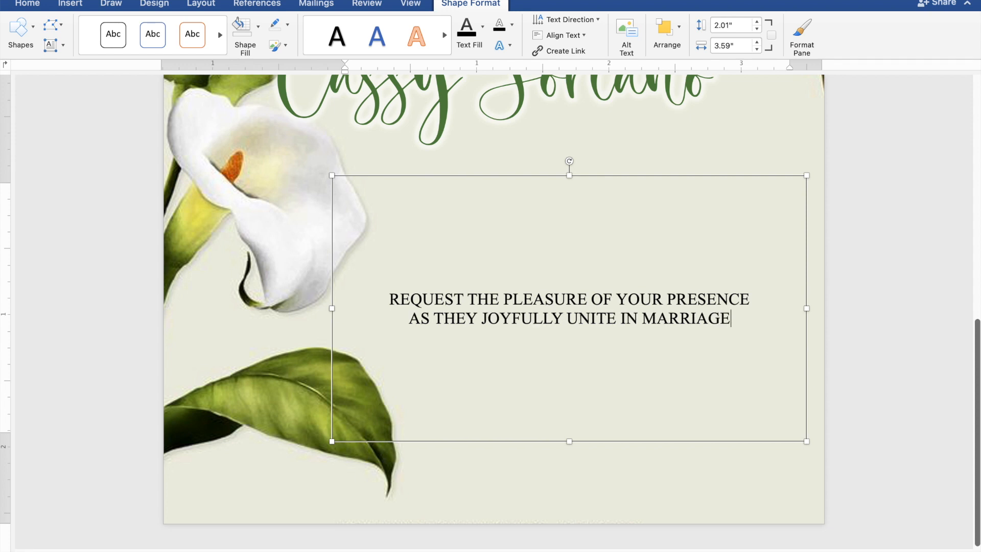
- Leave two blank lines below the marriage line, and add "SUNDAY" and "NOVEMBER 26, 2023" on separate lines
key("Return")
key("Return")
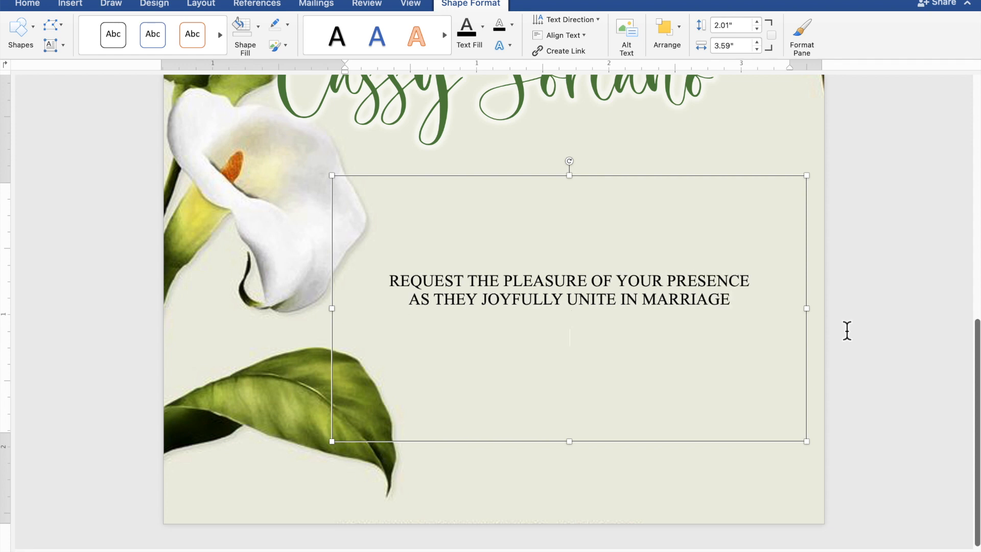
key("Return")
type("SU")
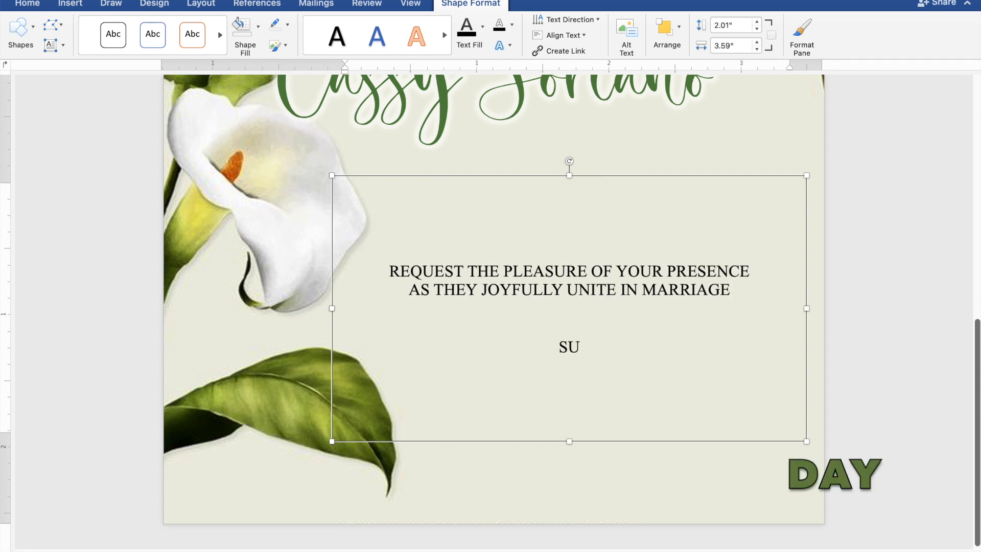
type("NDAY")
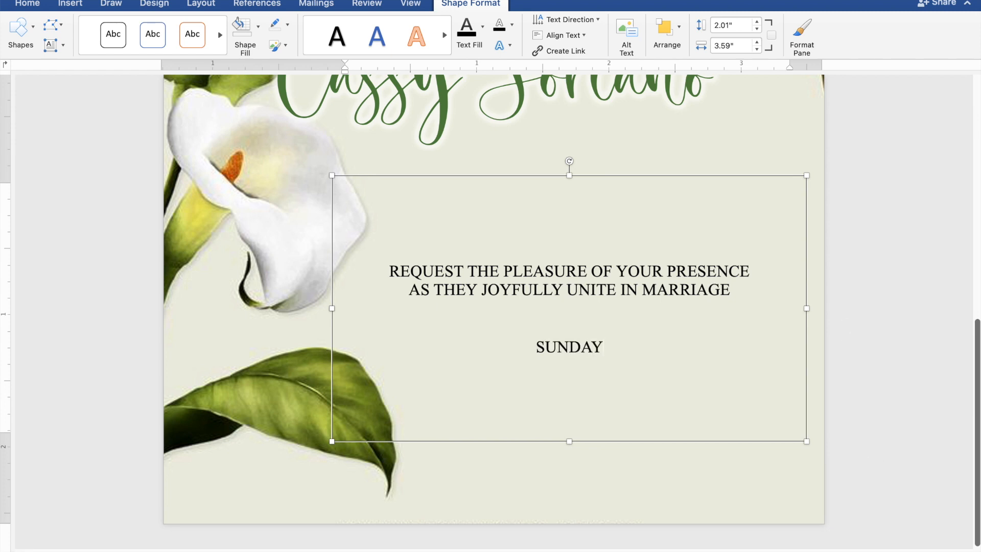
key("Return")
type("NOVEM")
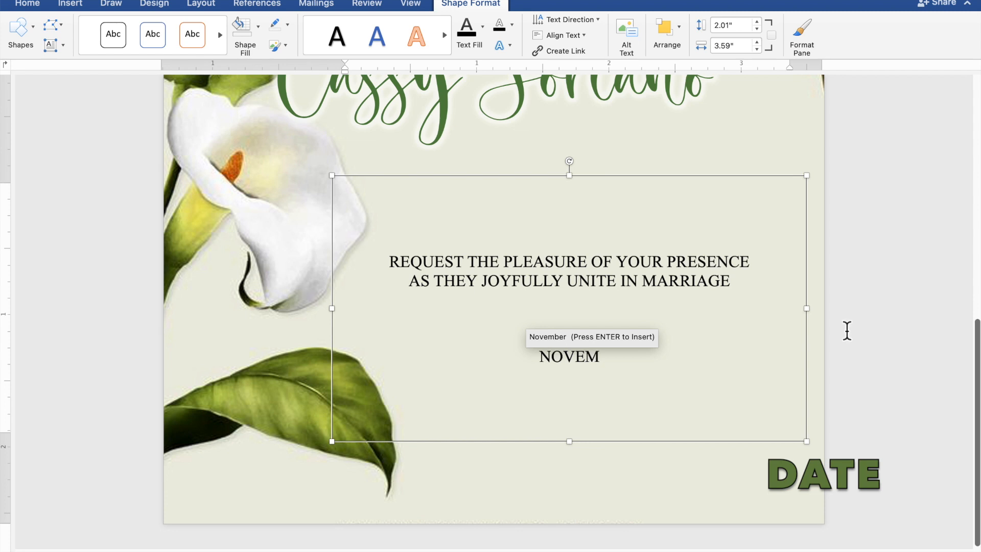
type("BER")
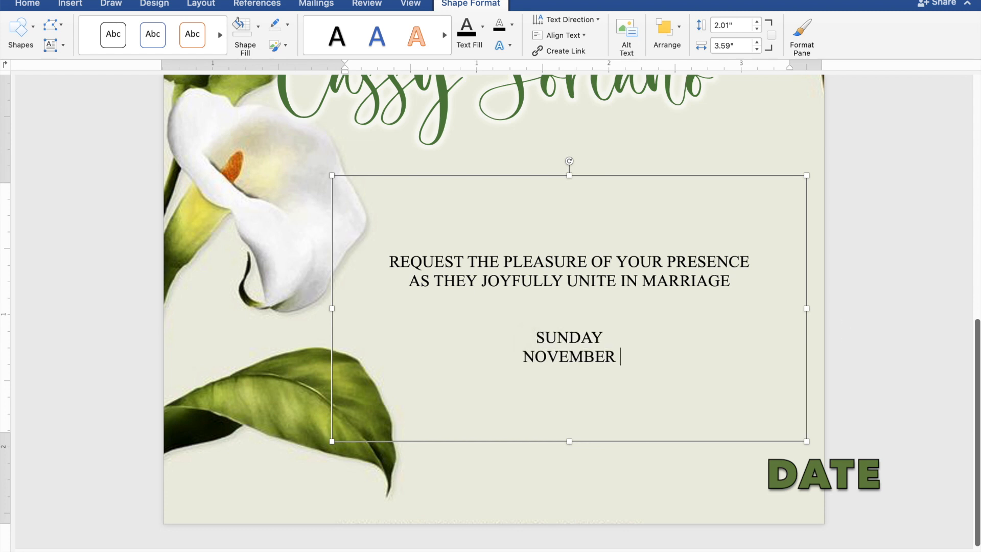
type(" 26,")
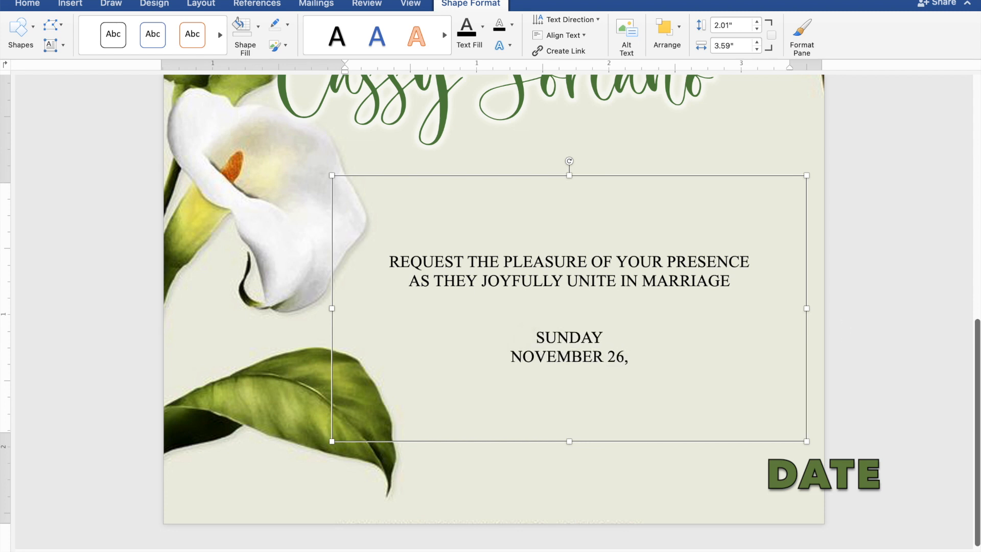
type(" 2023")
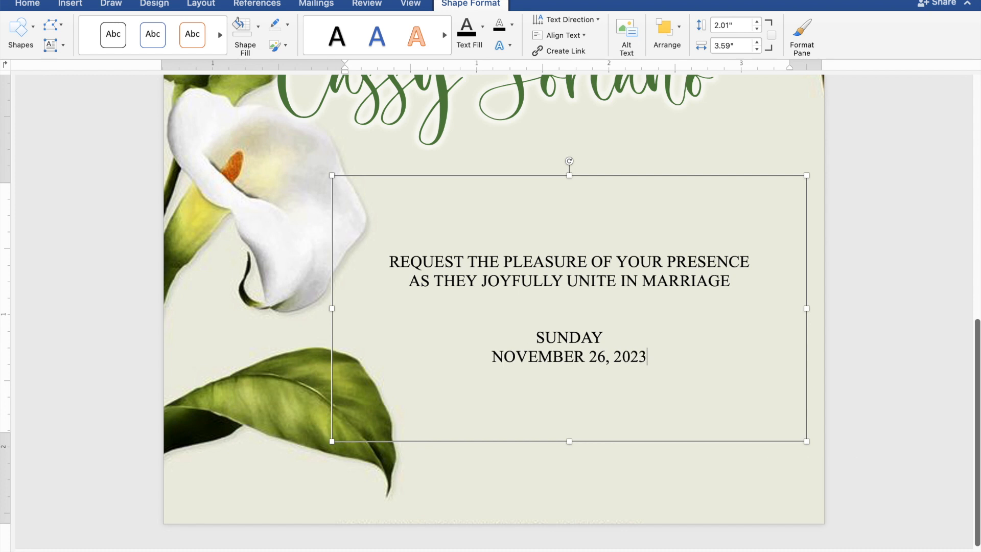
- Add the ceremony time "10:00 IN THE MORNING" on a new line below the date
key("Return")
type("1")
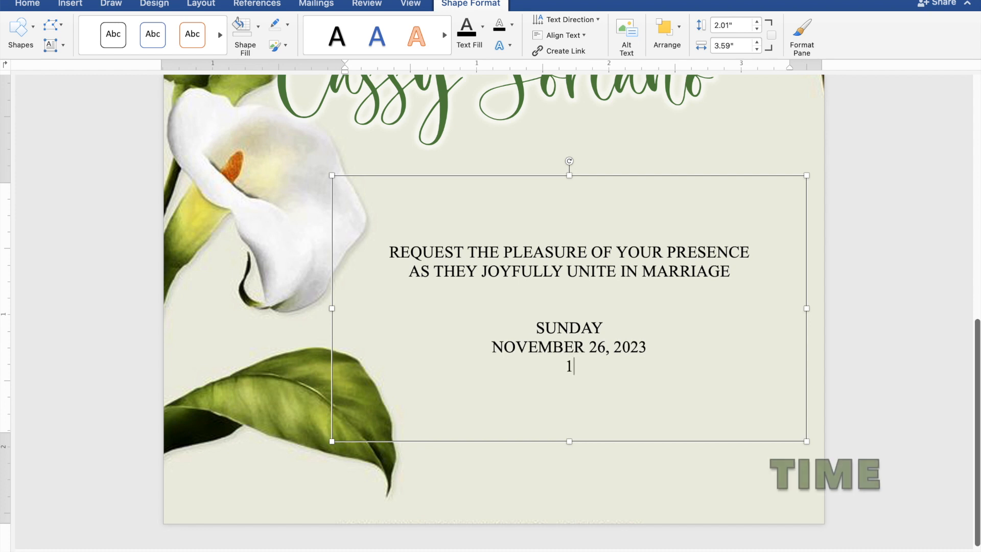
type("0:0")
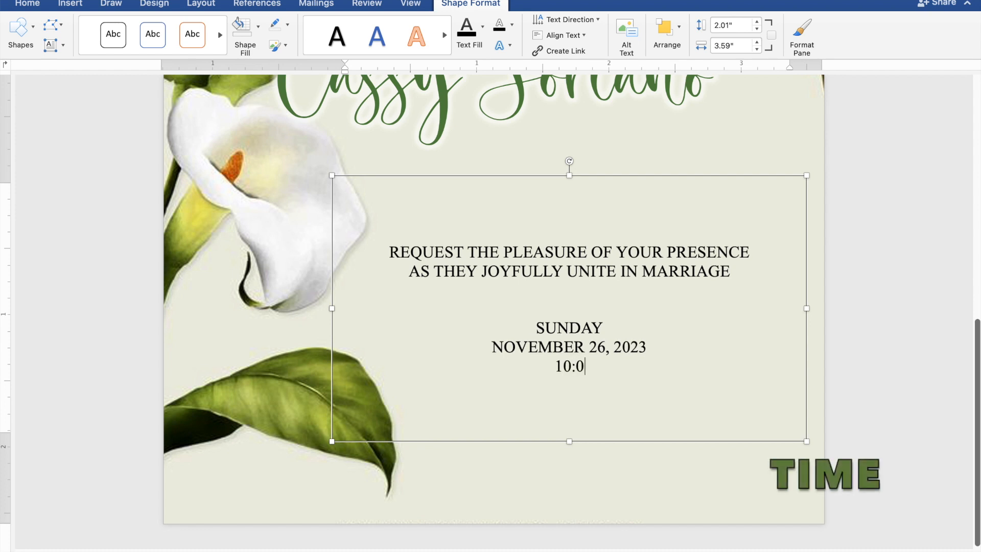
type("0 IN TH")
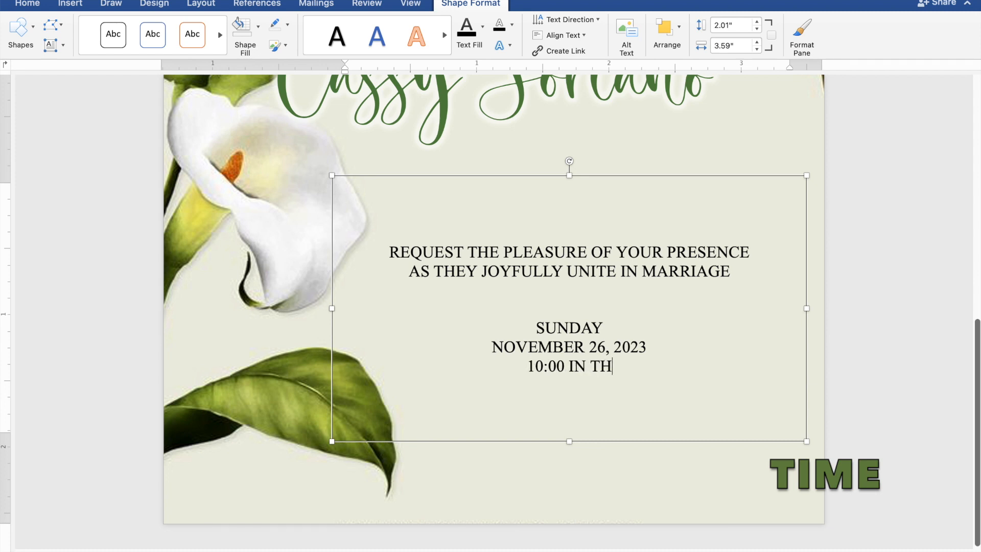
type("E MO")
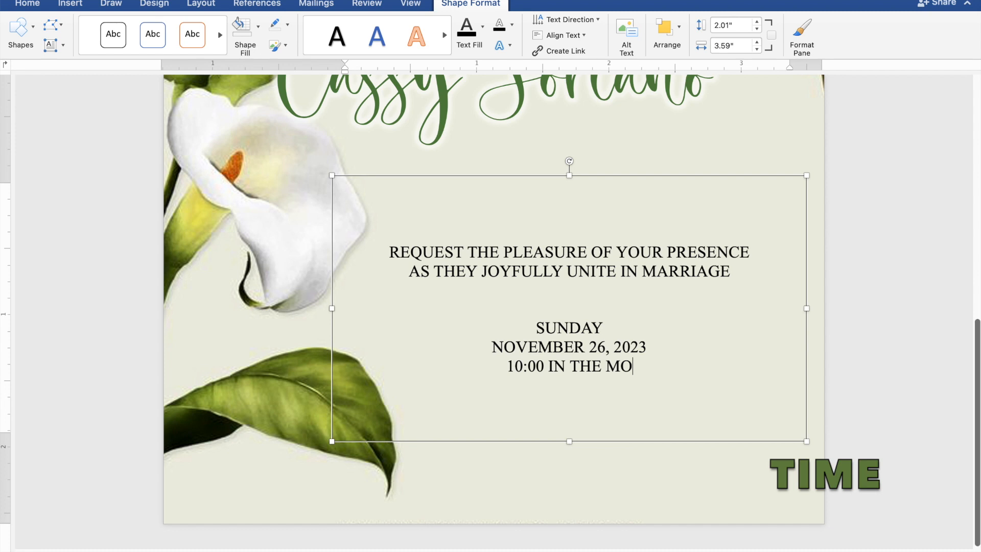
type("RNING")
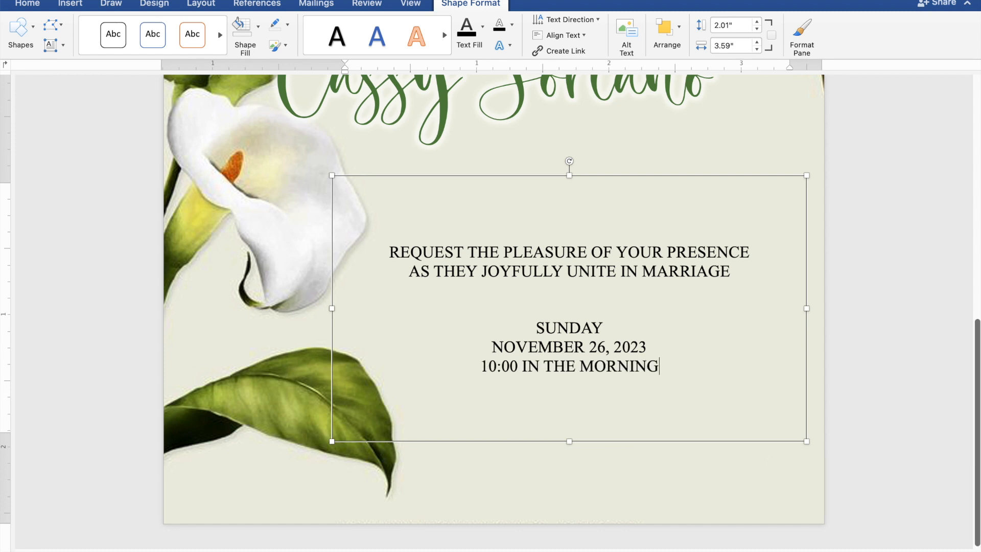
- Add the venue "ST. THOMAS AQUINAS PARISH CHURCH" on a new line below the time
key("Return")
type("S")
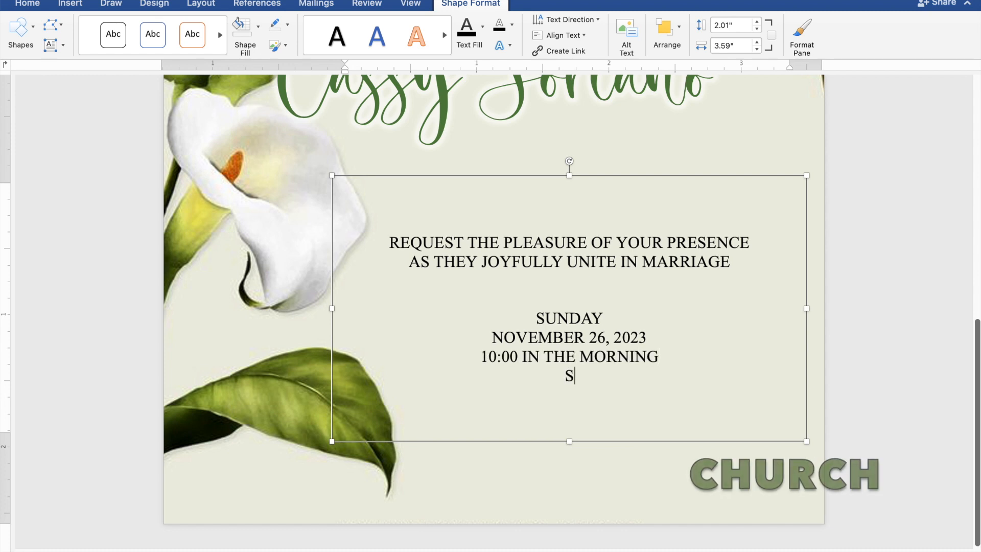
type("T. T")
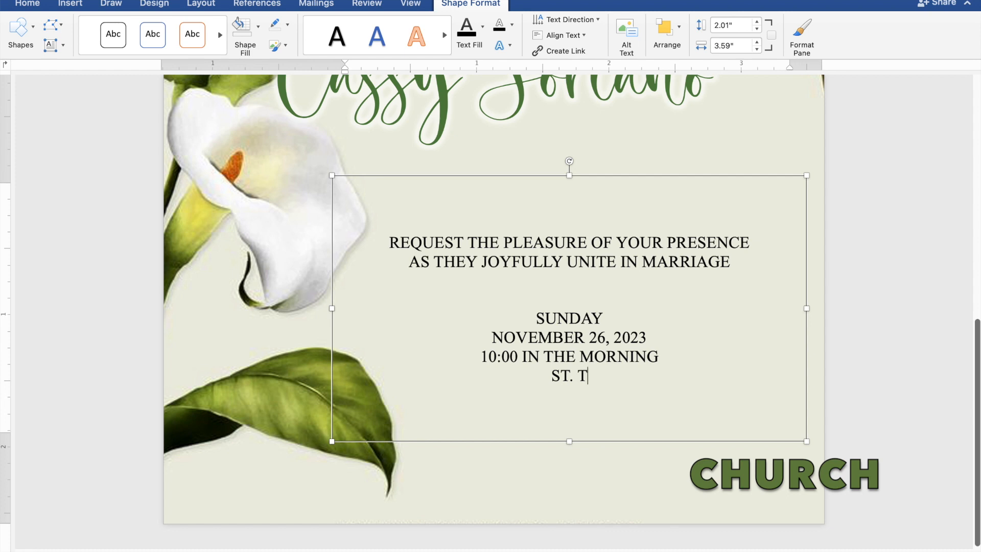
type("HOMA")
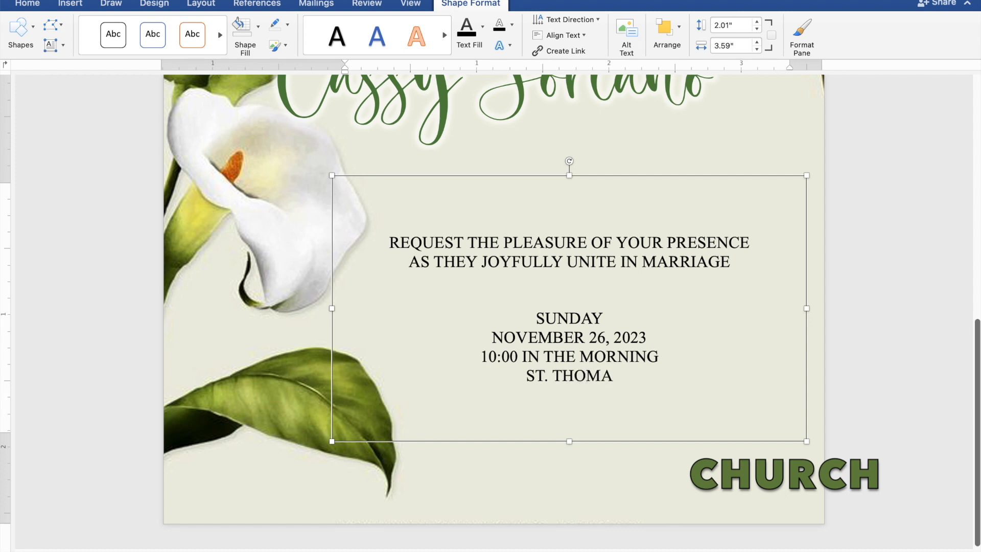
type("S AQUIN")
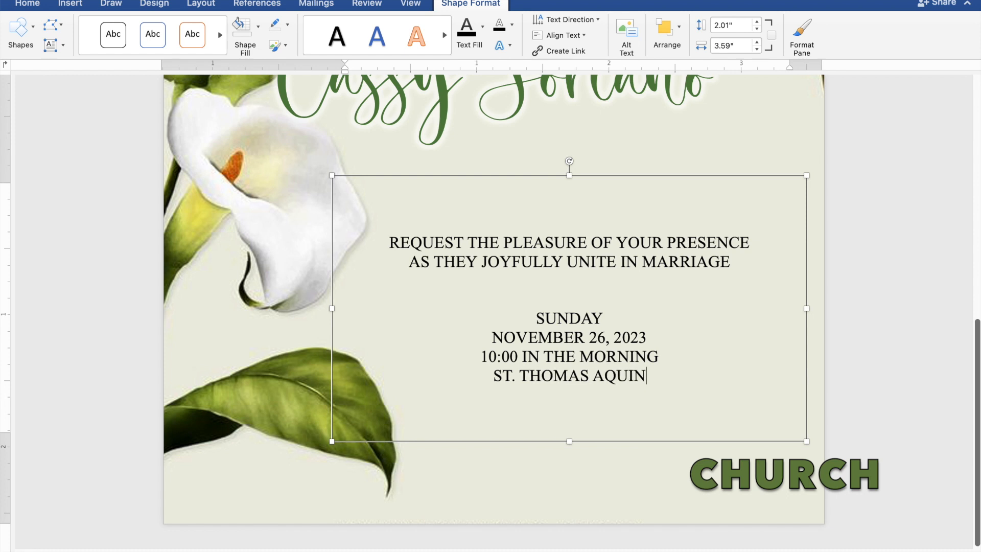
type("AS PARISH C")
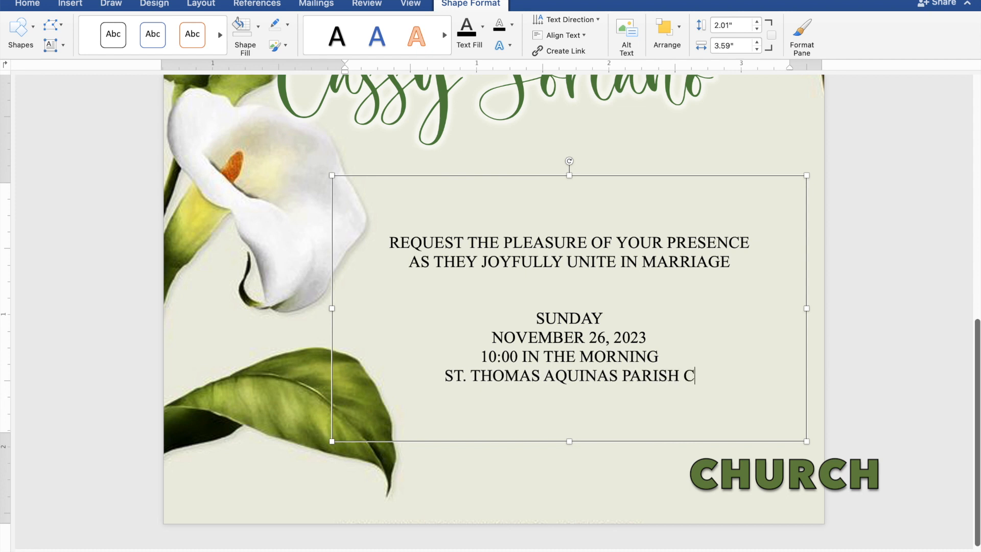
type("HURCH")
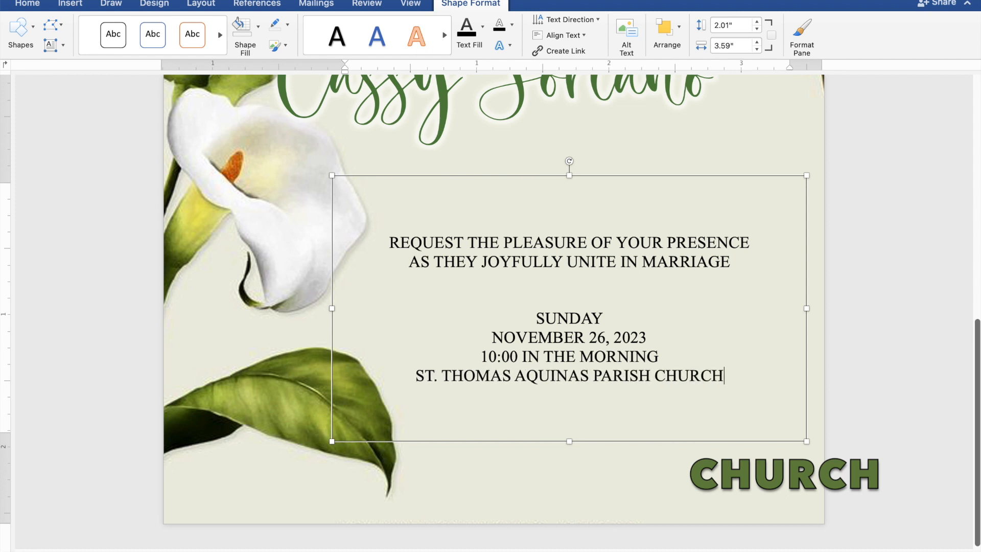
- Add the location "MANGALDAN, PANGASINAN" on a new line below the church name
key("Return")
type("MANG")
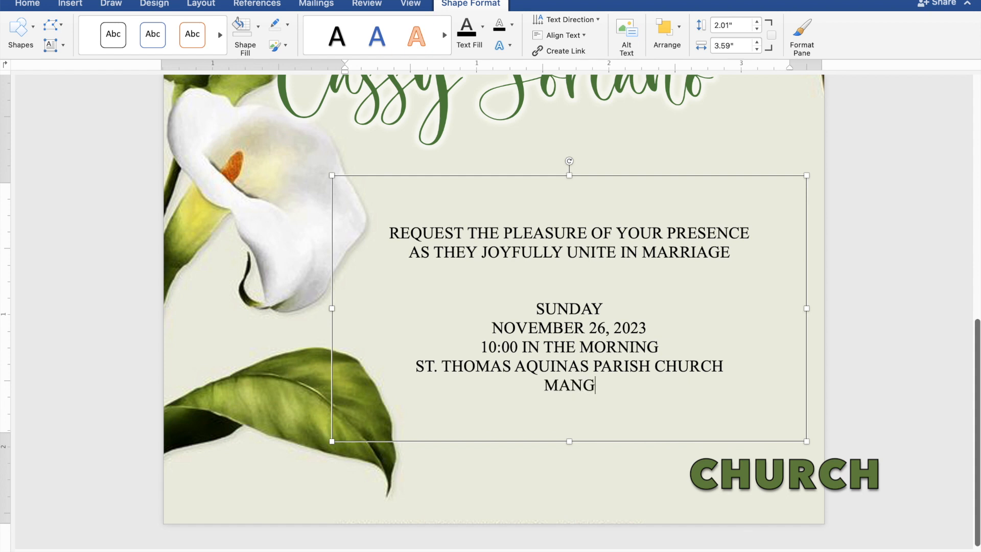
type("ALDA")
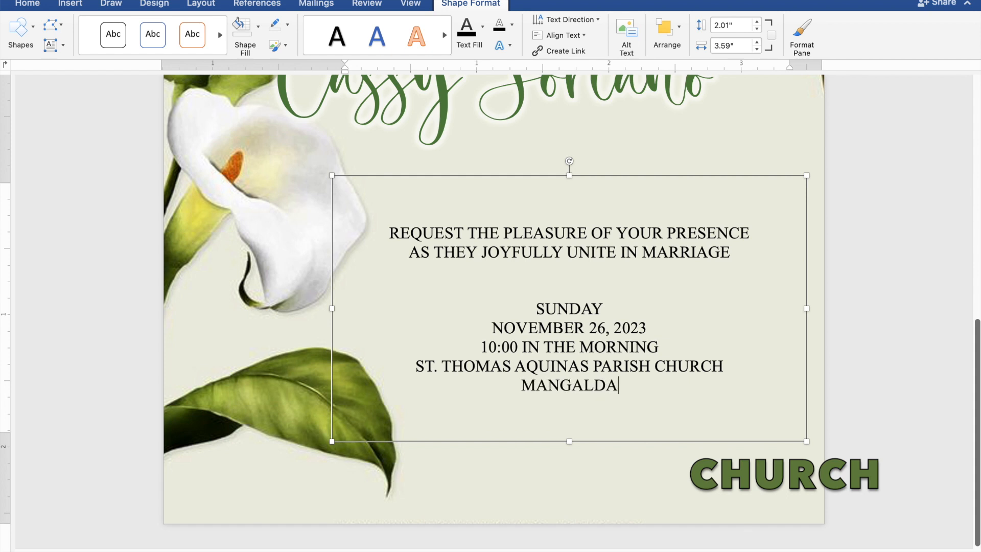
type("N, P")
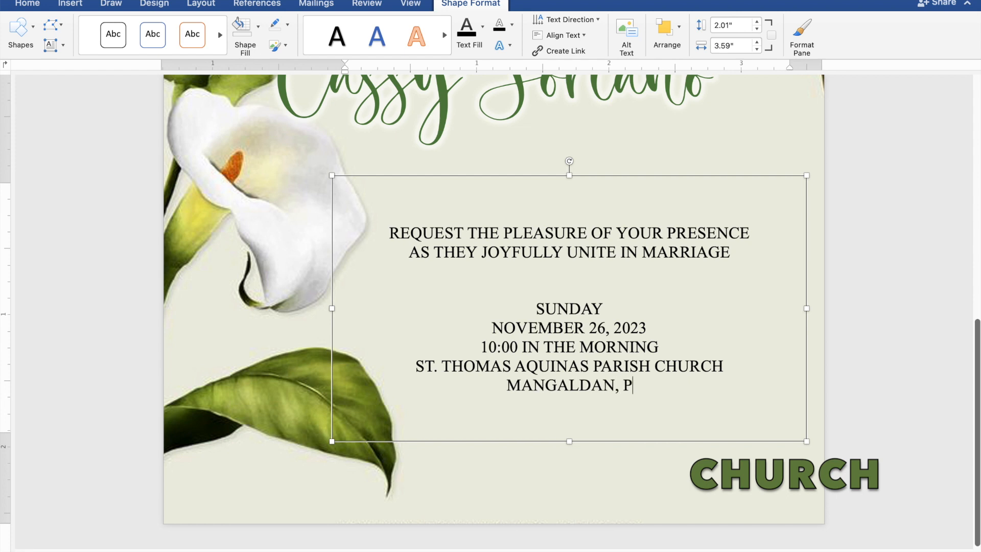
type("ANGA")
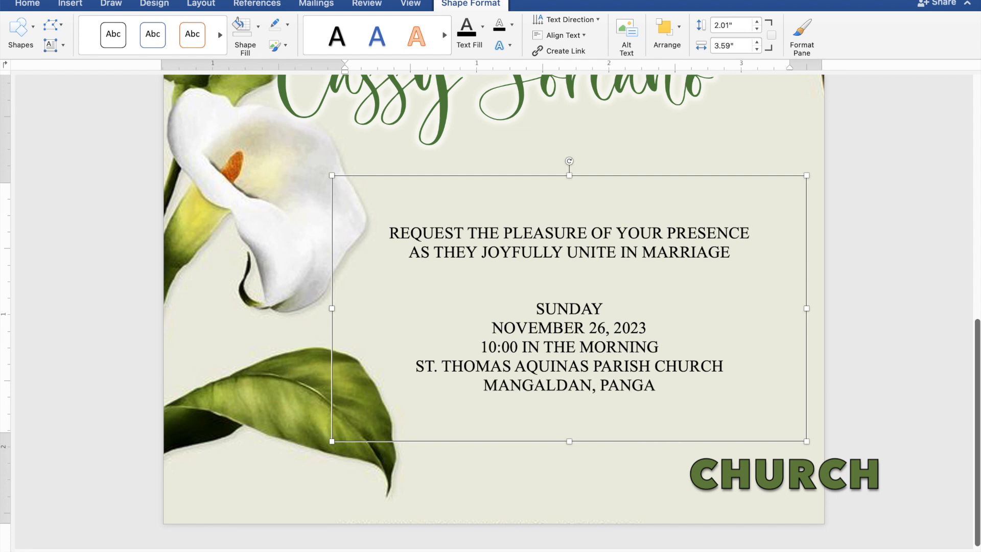
type("SINAN")
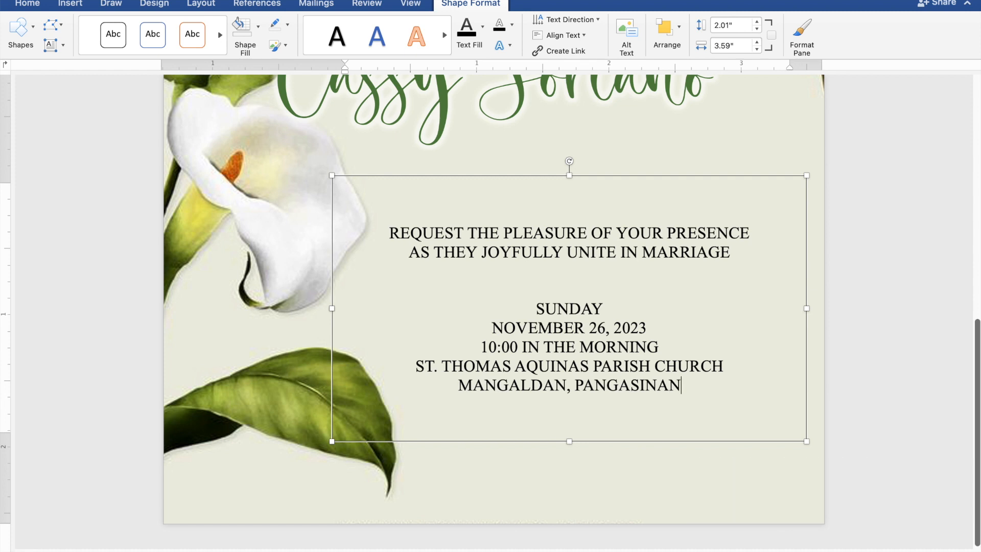
- Leave one blank line below the location and add the line "Reception to follow"
key("Return")
key("Return")
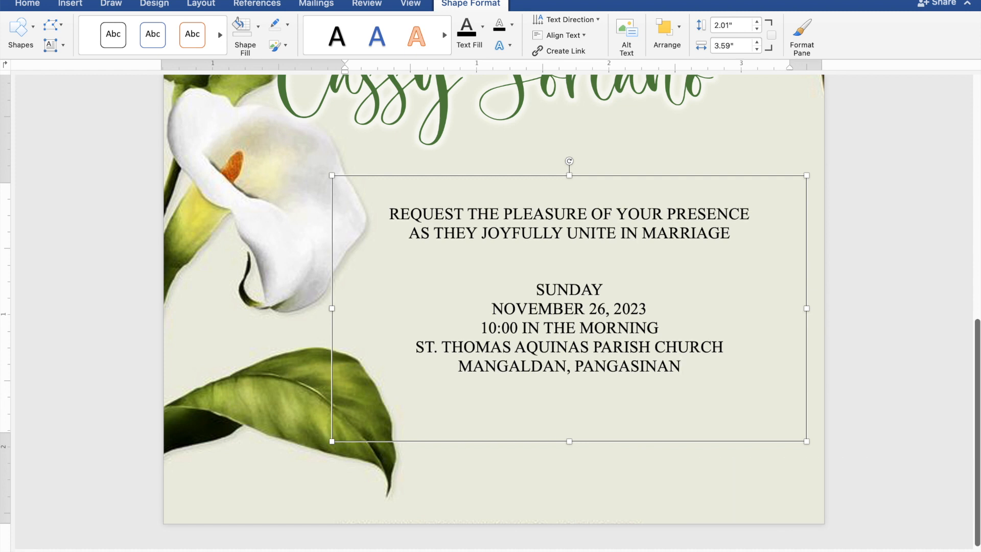
type("Reception to")
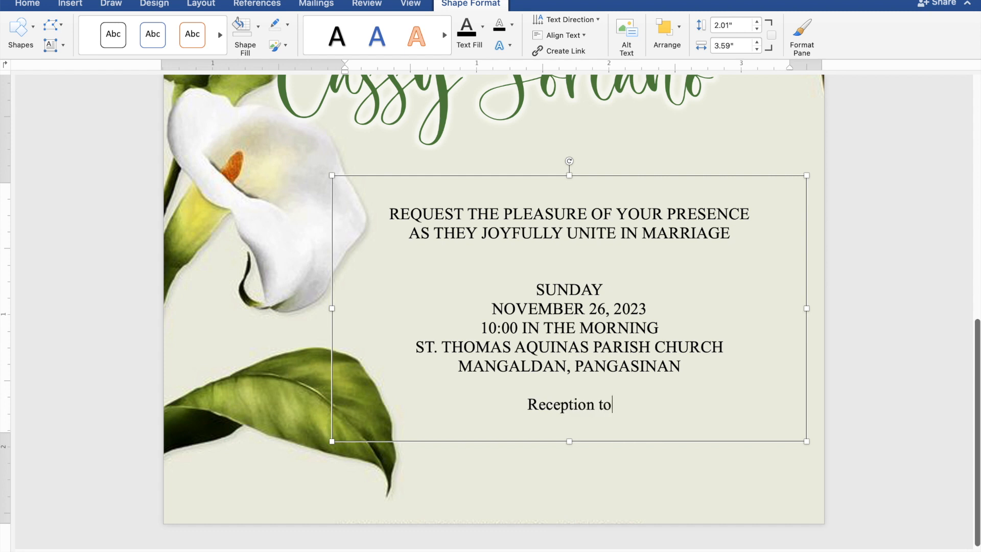
type(" follow")
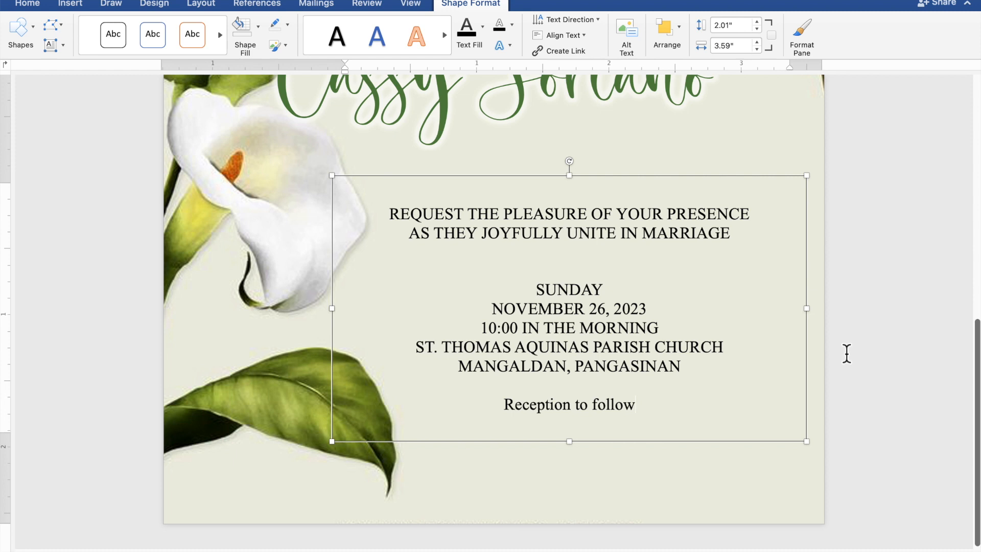
- Format the "Reception to follow" line in the Secret Winter font at size 15, using the recently used dark green colour
left_click_drag(645, 408, 563, 406)
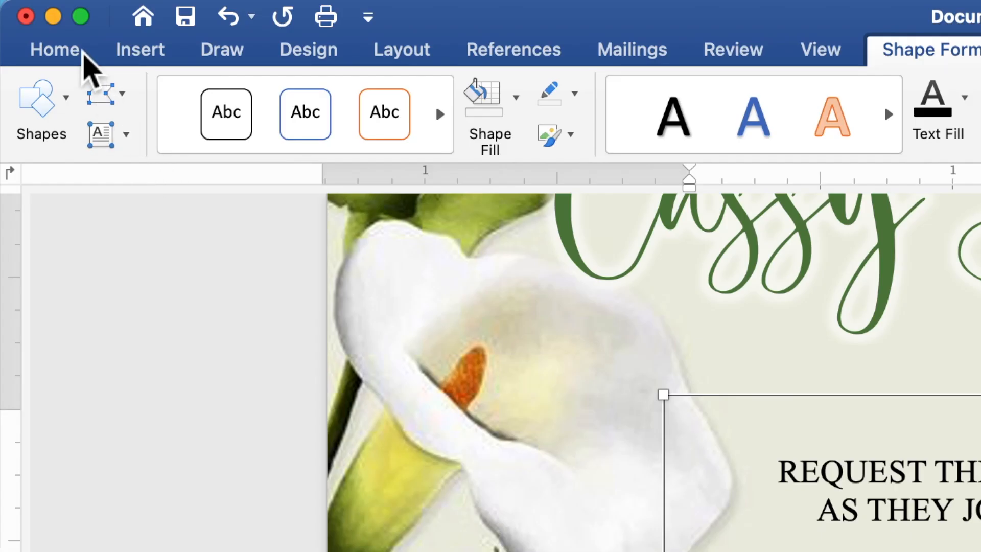
left_click(81, 51)
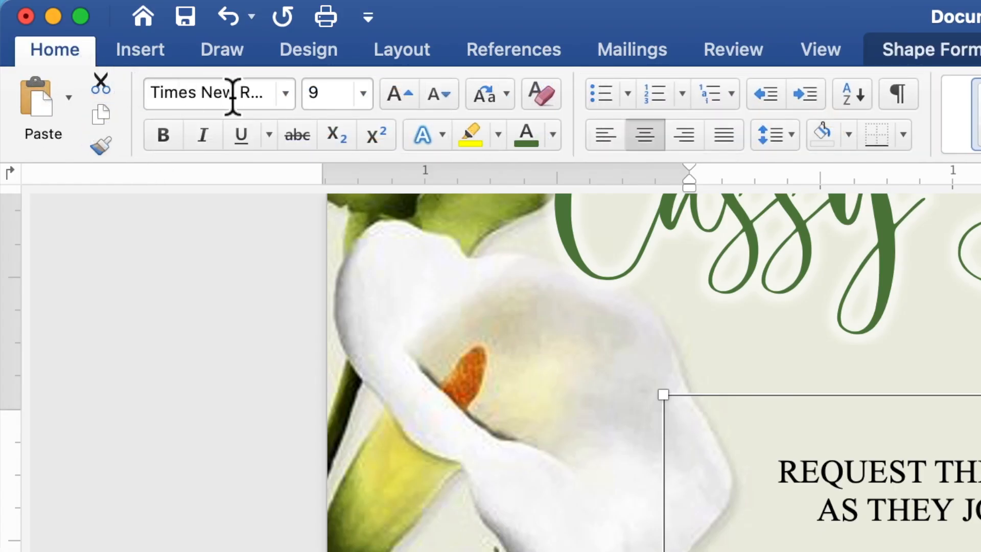
left_click(285, 106)
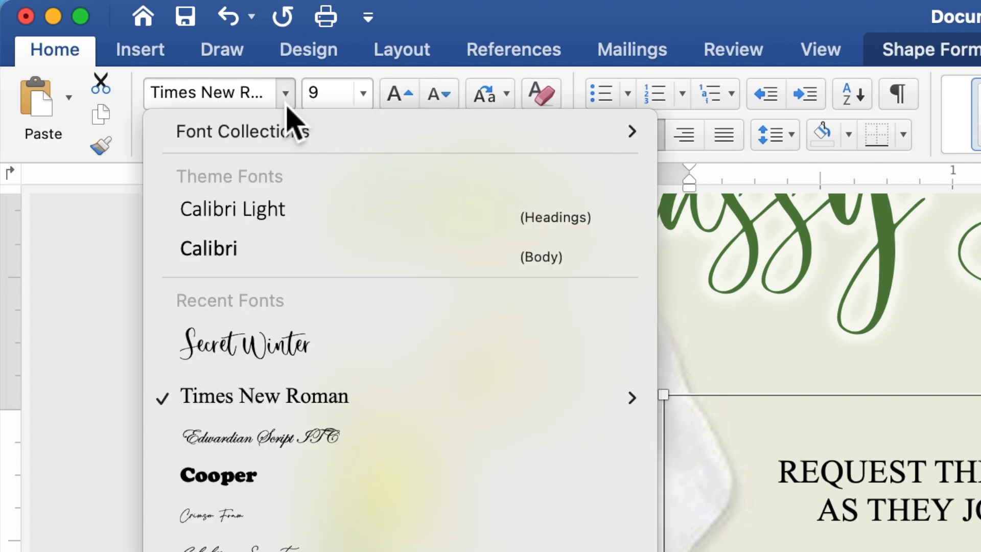
left_click(289, 350)
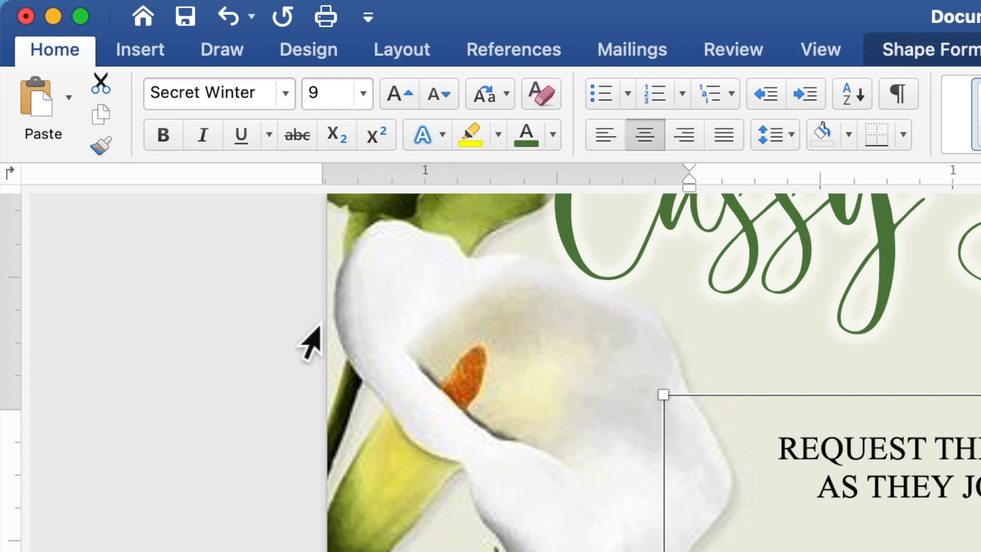
left_click(320, 97)
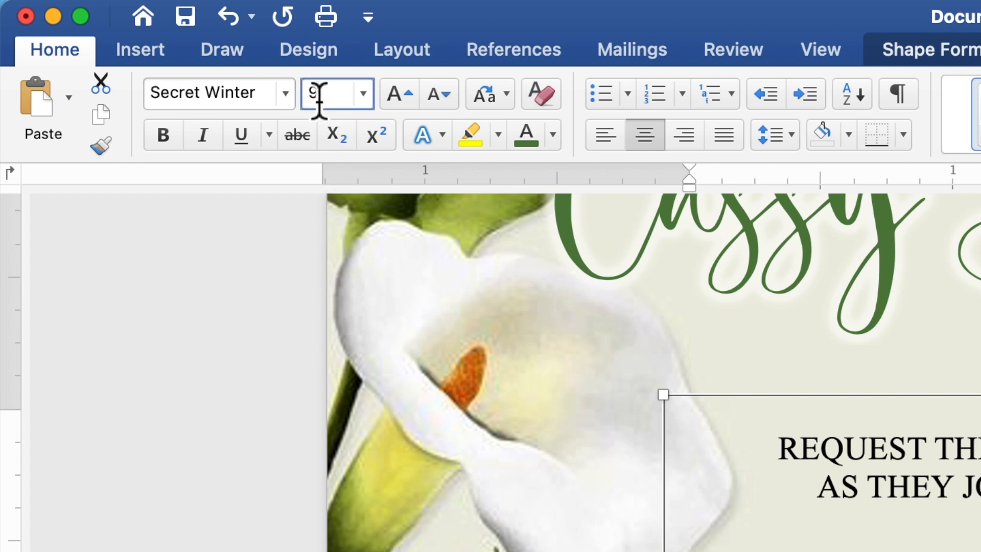
type("15")
key("Return")
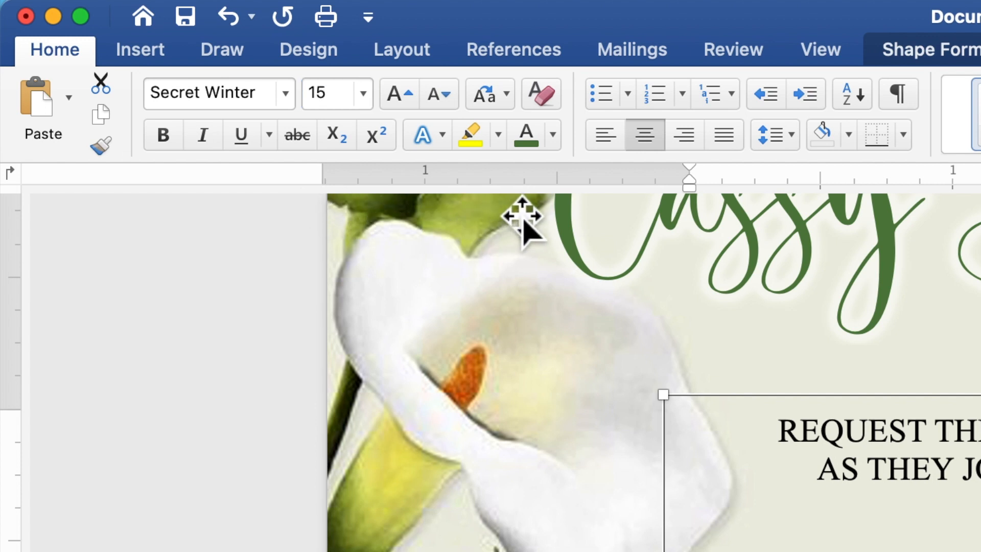
left_click(555, 138)
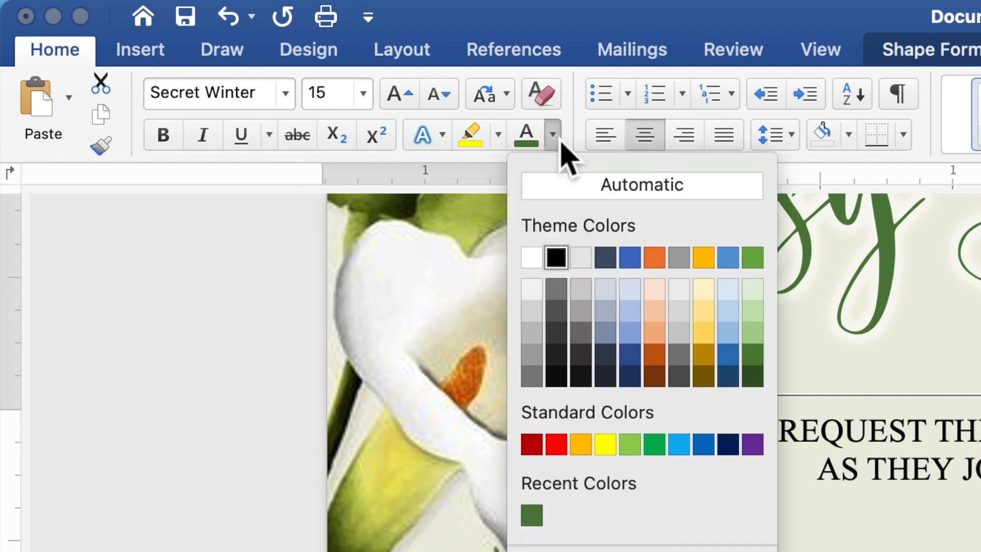
left_click(531, 515)
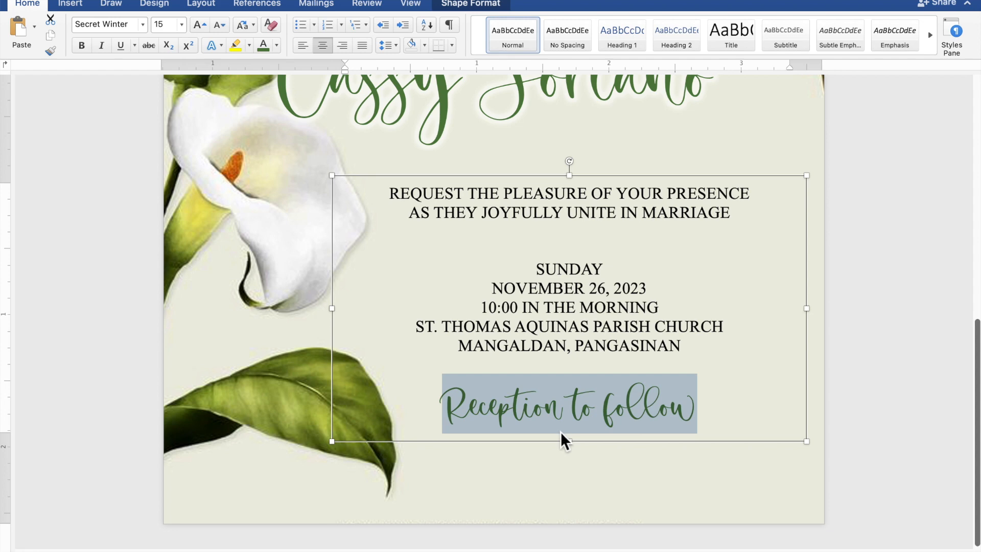
- Extend the ceremony details text box slightly downward, and shift it a little toward the page's lower-right corner, clear of the lilies
left_click_drag(574, 451, 579, 469)
scroll(579, 470, "down", 5)
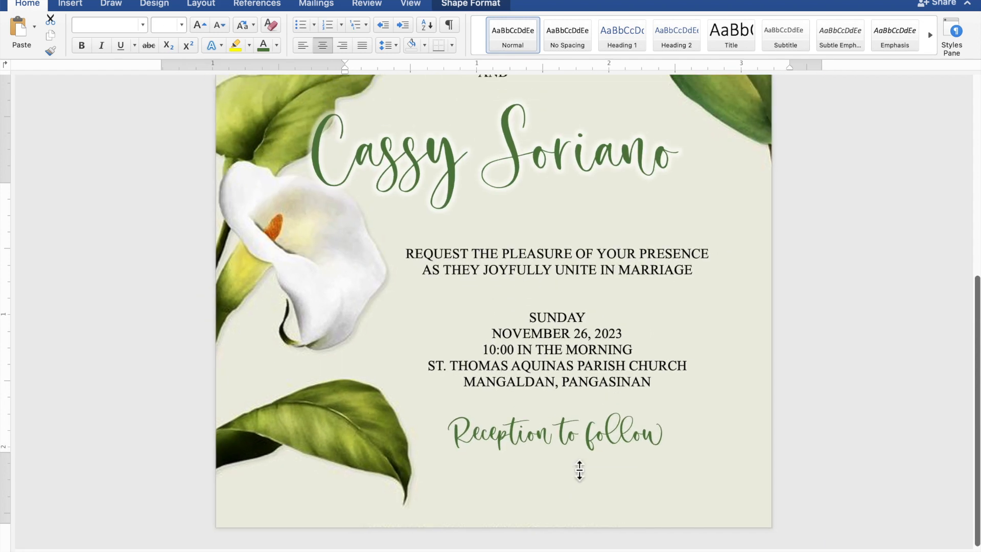
scroll(579, 470, "down", 5)
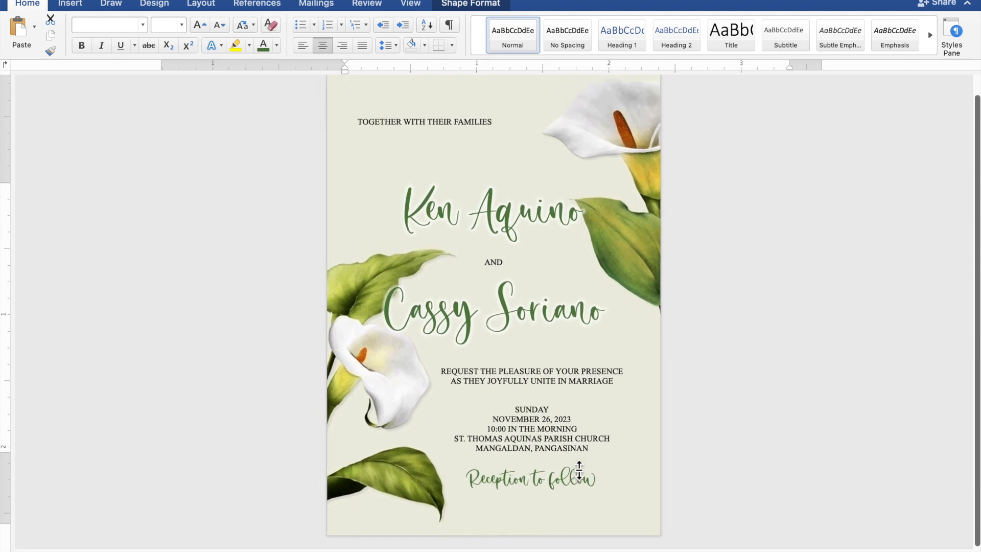
left_click(579, 469)
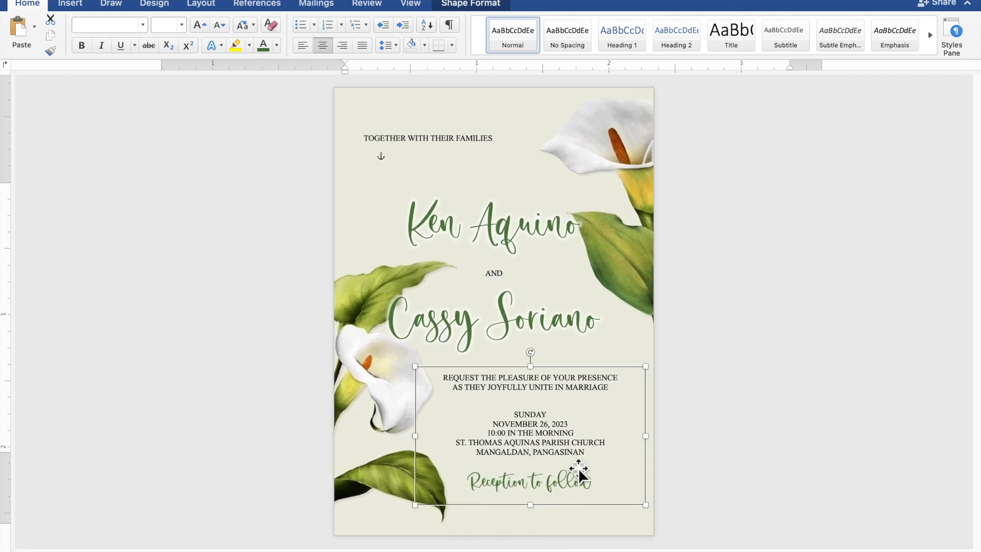
left_click_drag(566, 411, 582, 419)
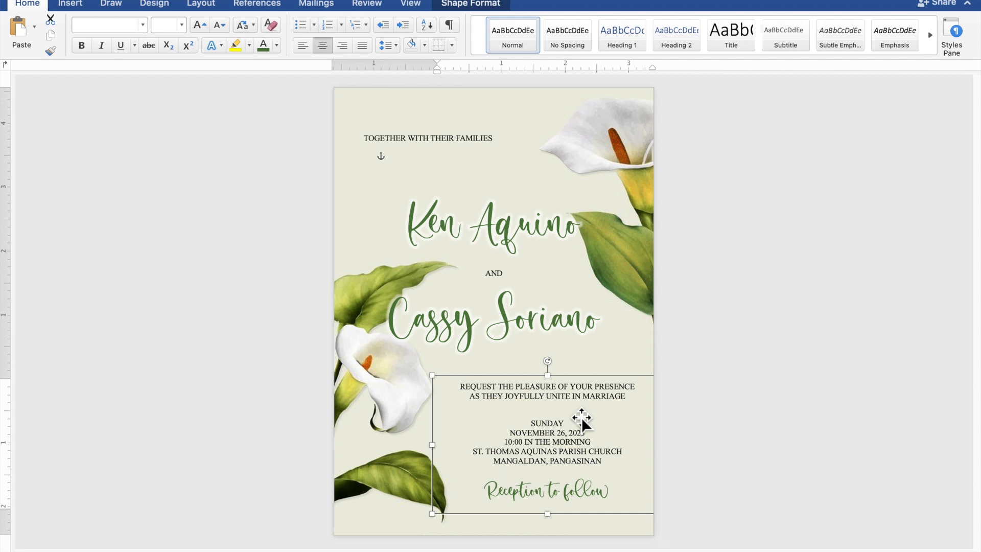
left_click(802, 399)
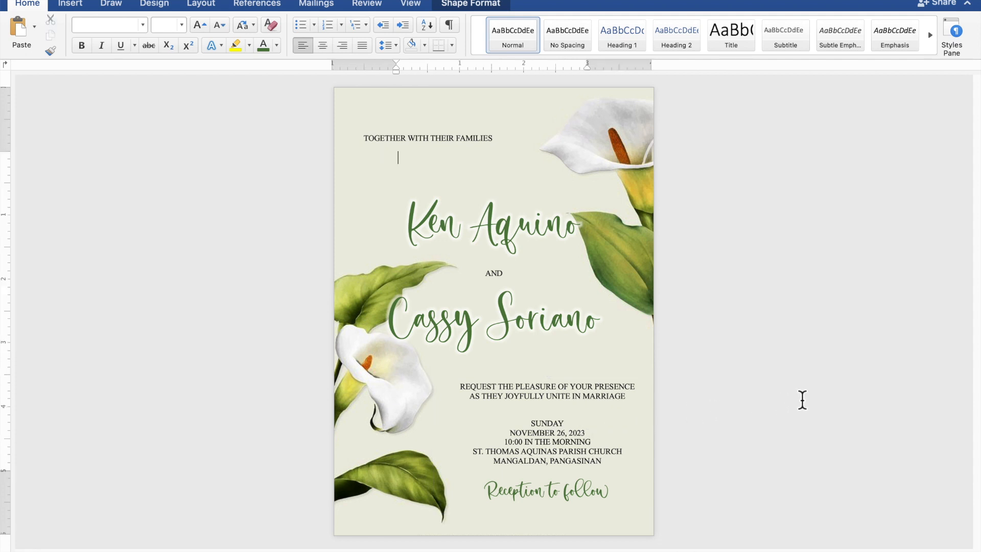